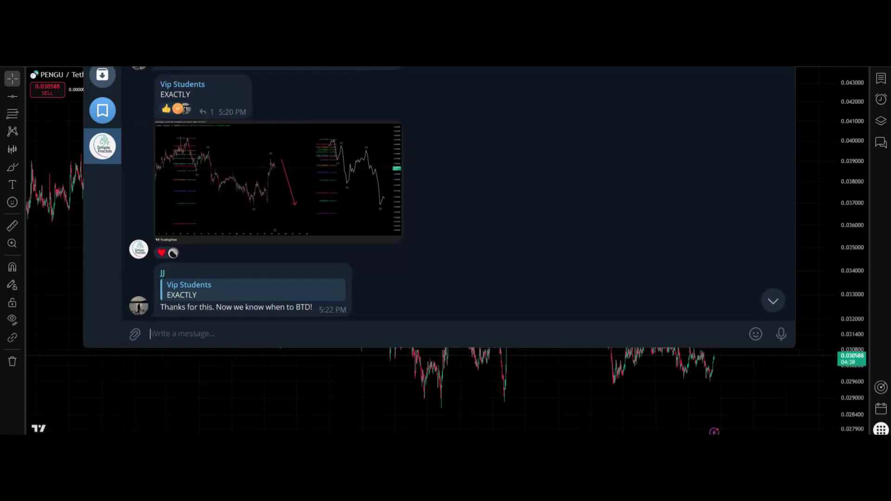
Step: Examine the shared PENGU wave-count chart image in the chat at full size, and return to the TradingView chart
mouse_move(370, 168)
click(371, 168)
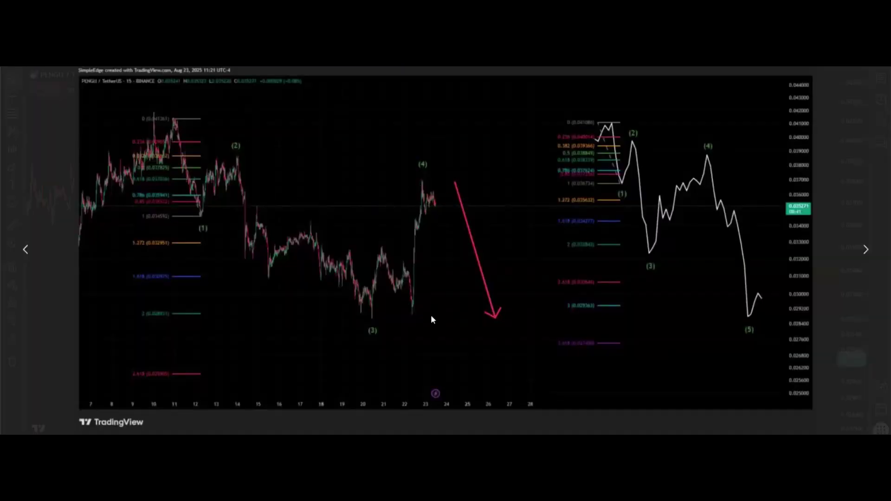
key(Escape)
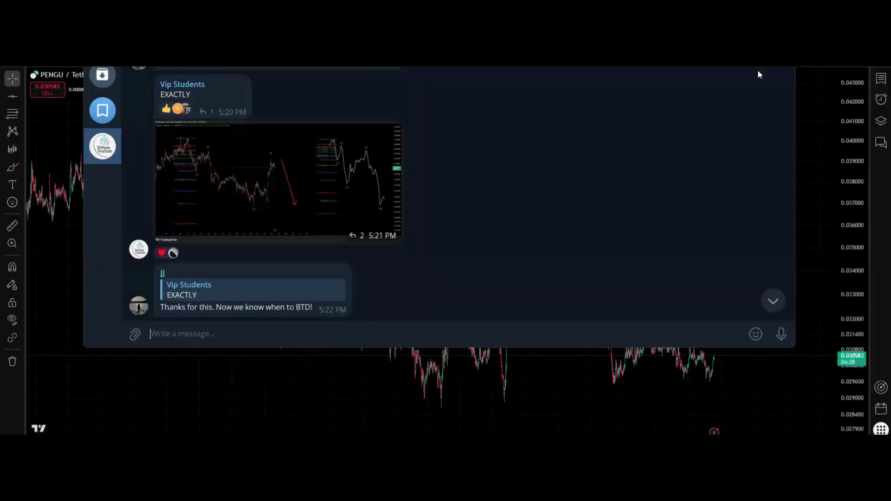
click(744, 19)
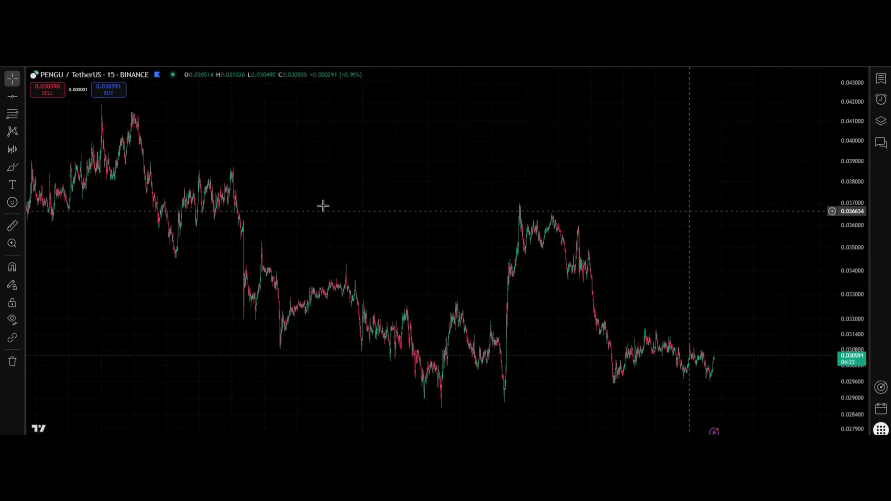
Step: Highlight the decline from the high near 0.041 toward the lows near 0.029 with freehand strokes on the PENGU chart
drag(244, 205, 232, 209)
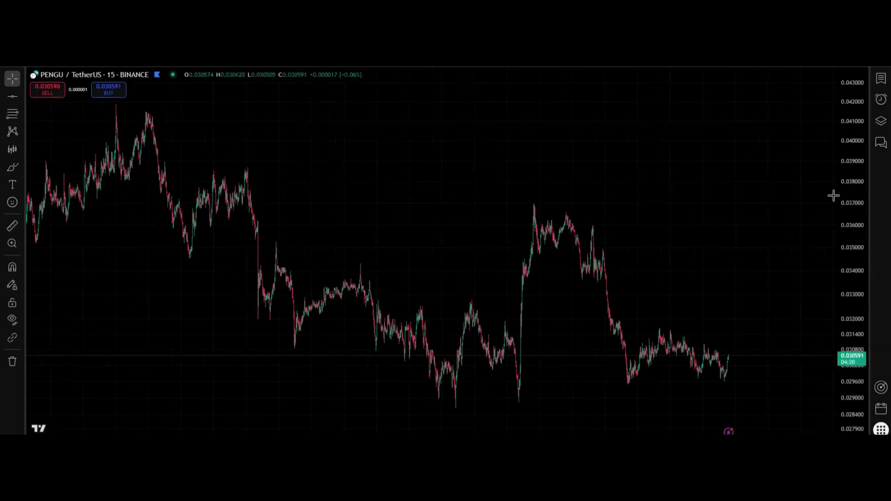
drag(138, 114, 155, 115)
mouse_move(153, 128)
mouse_down()
mouse_move(180, 230)
mouse_move(235, 184)
mouse_move(280, 201)
mouse_move(389, 352)
mouse_move(429, 385)
mouse_up()
Step: Place a Bars Pattern fractal on the early decline and move it into the empty area after the latest price
click(403, 445)
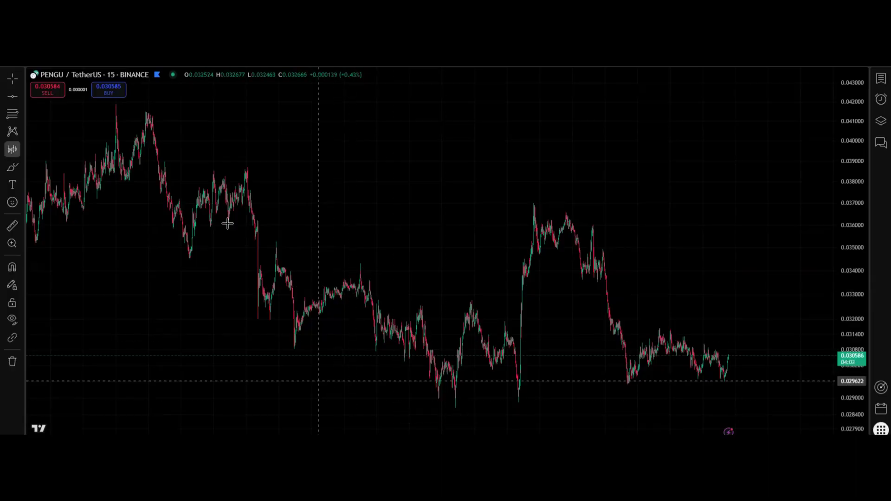
click(168, 179)
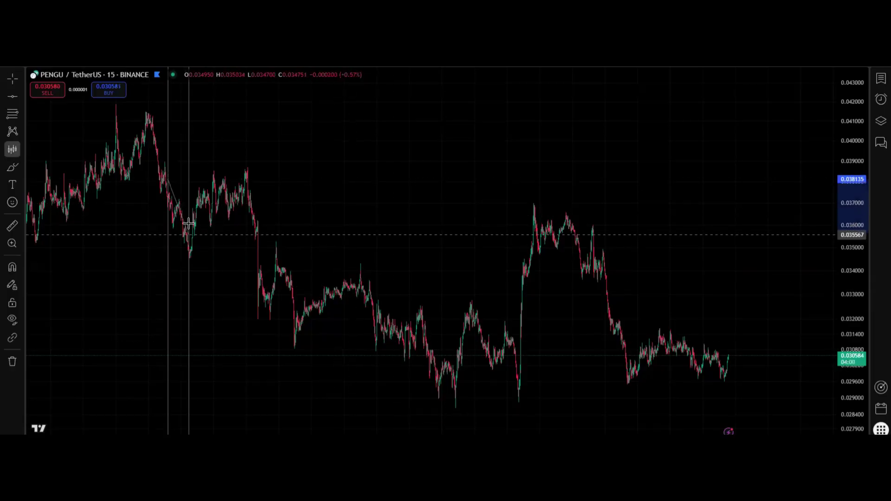
click(188, 228)
scroll(344, 267, down, 2)
drag(437, 283, 231, 282)
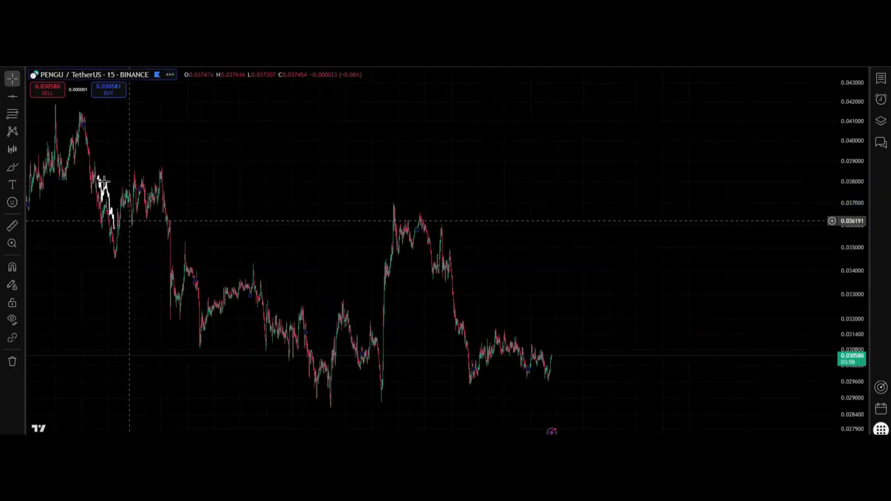
mouse_move(103, 187)
mouse_down()
mouse_move(631, 214)
mouse_move(661, 238)
mouse_move(766, 383)
mouse_up()
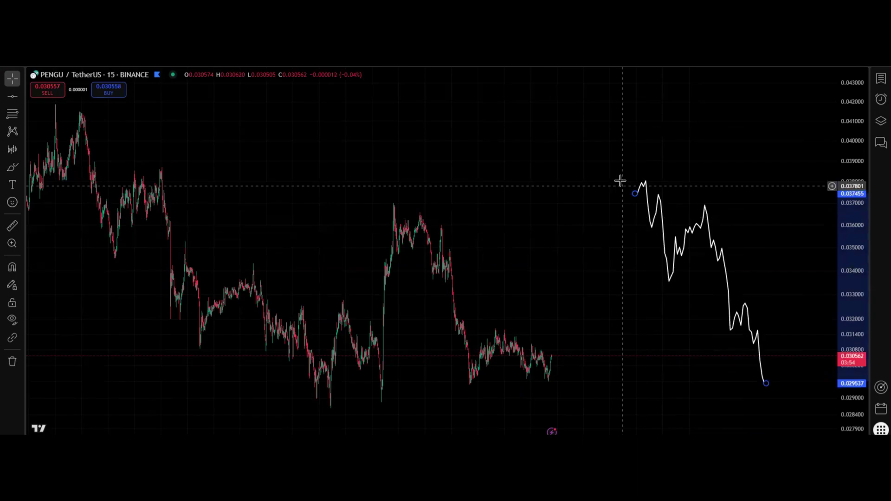
Step: Stretch the white fractal pattern so it runs from about 0.0391 down to about 0.0292
drag(635, 193, 584, 159)
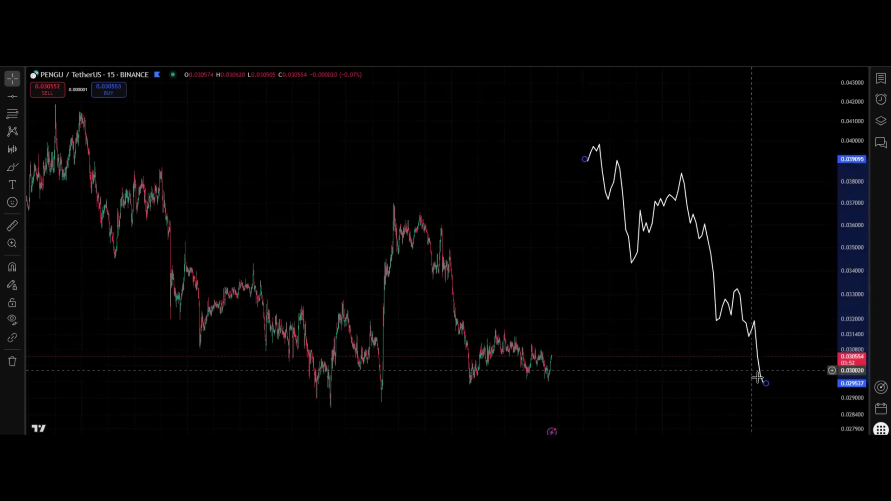
drag(764, 383, 765, 394)
drag(668, 370, 693, 361)
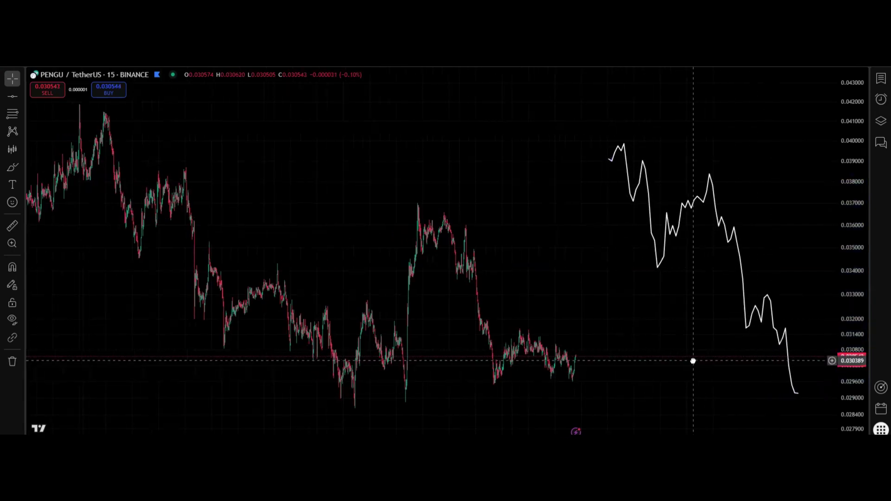
drag(838, 252, 835, 261)
drag(717, 282, 715, 278)
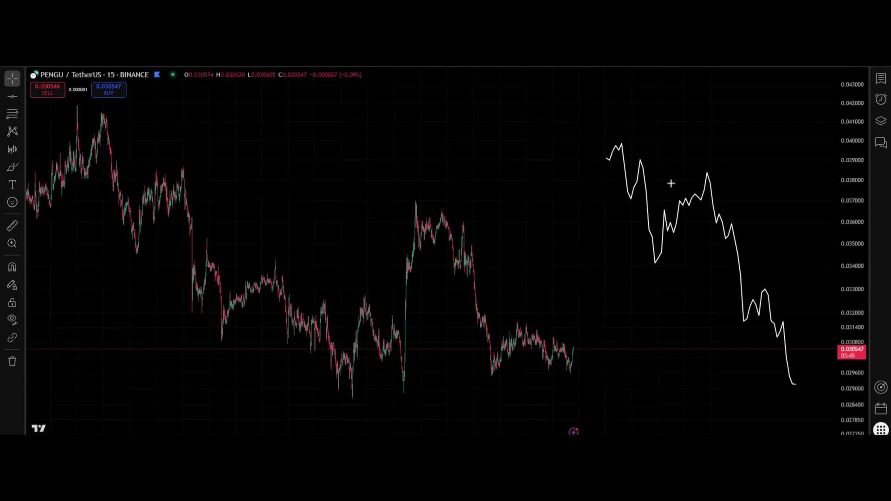
Step: Outline the first swing with blue triangles and the following decline with orange lines on both the fractal and the price chart
mouse_move(621, 144)
mouse_down()
mouse_move(630, 199)
mouse_move(640, 157)
mouse_move(624, 143)
mouse_move(641, 159)
mouse_up()
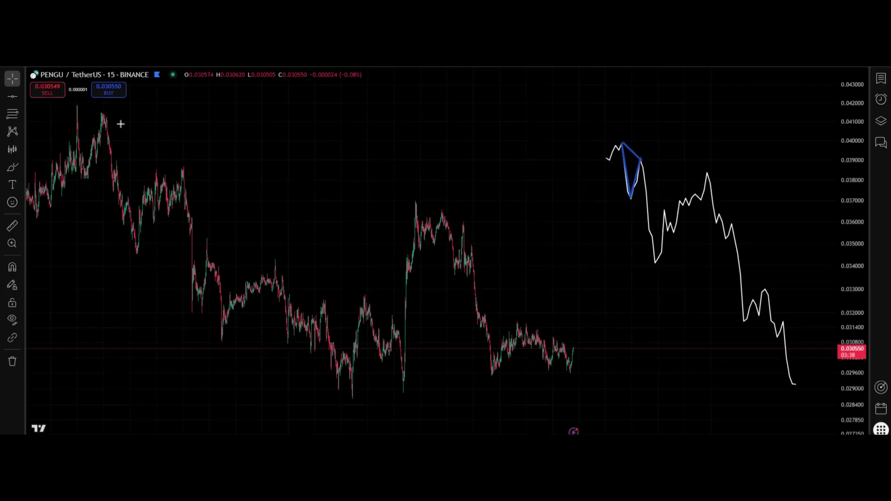
mouse_move(105, 114)
mouse_down()
mouse_move(133, 239)
mouse_move(180, 170)
mouse_up()
drag(105, 114, 183, 169)
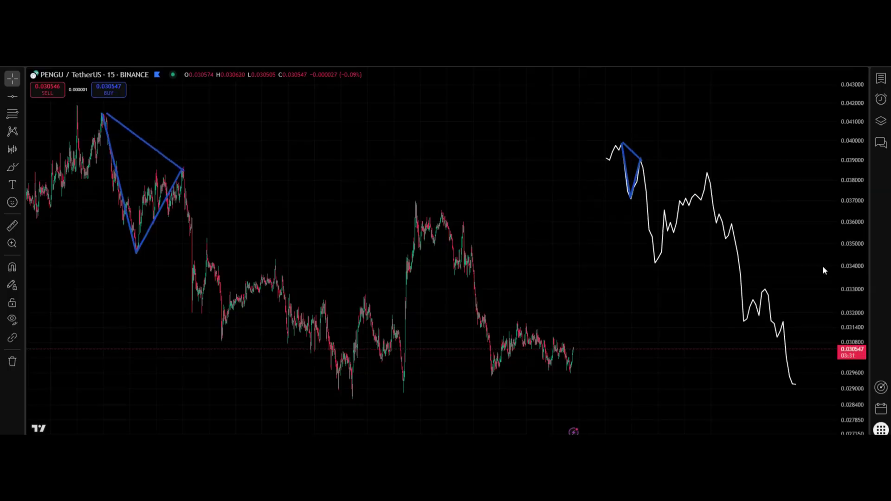
drag(640, 161, 656, 261)
drag(183, 170, 353, 399)
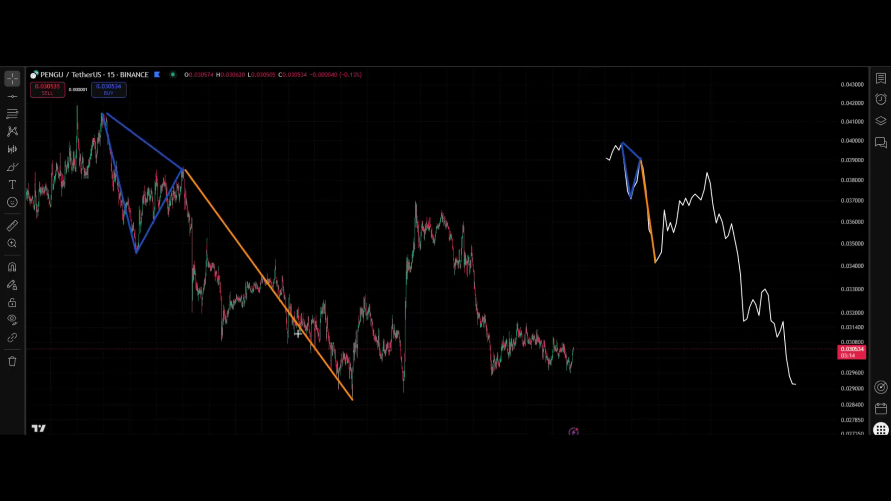
Step: Draw a Fibonacci retracement on the fractal's first decline, from its low at 0.037086 to its high at 0.039862
mouse_move(439, 418)
key(alt+f)
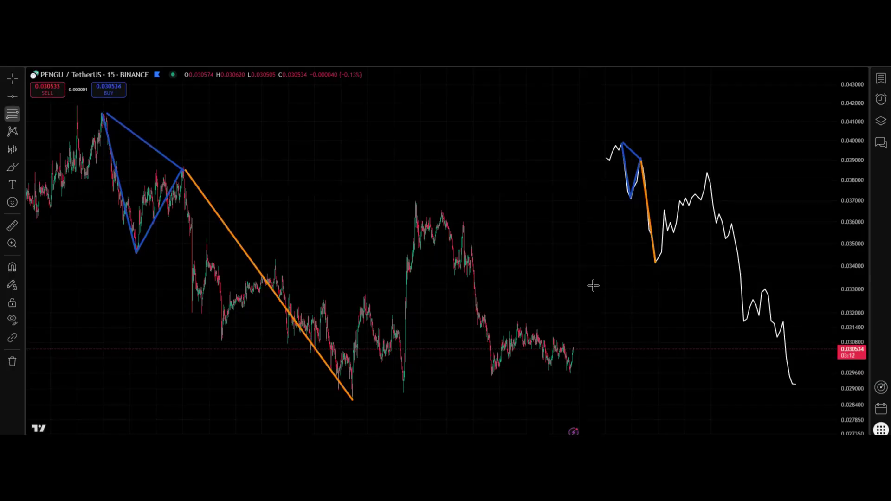
click(629, 198)
click(617, 143)
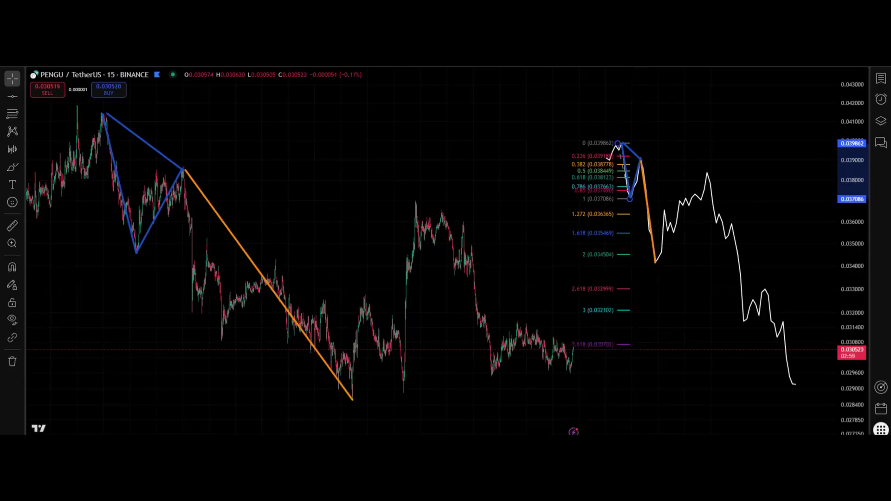
Step: Draw a Fibonacci retracement on the live price's first decline, from the 0.034567 low to the 0.041475 high
key(alt+f)
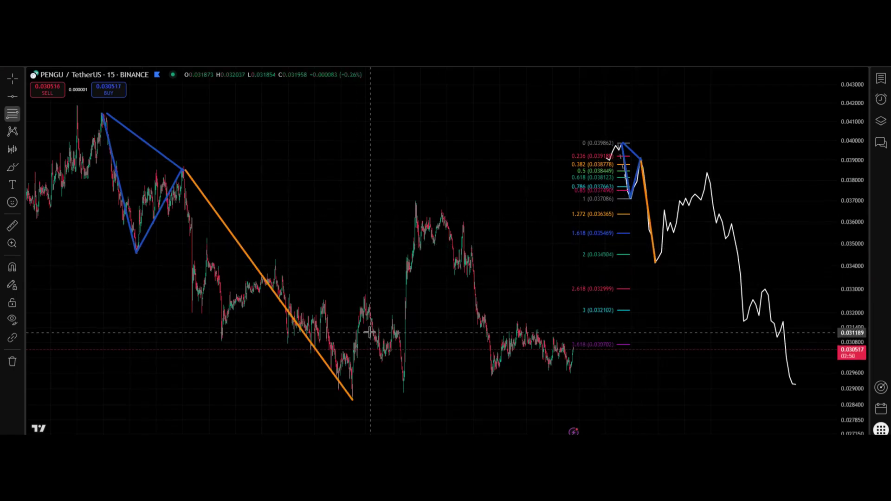
click(134, 252)
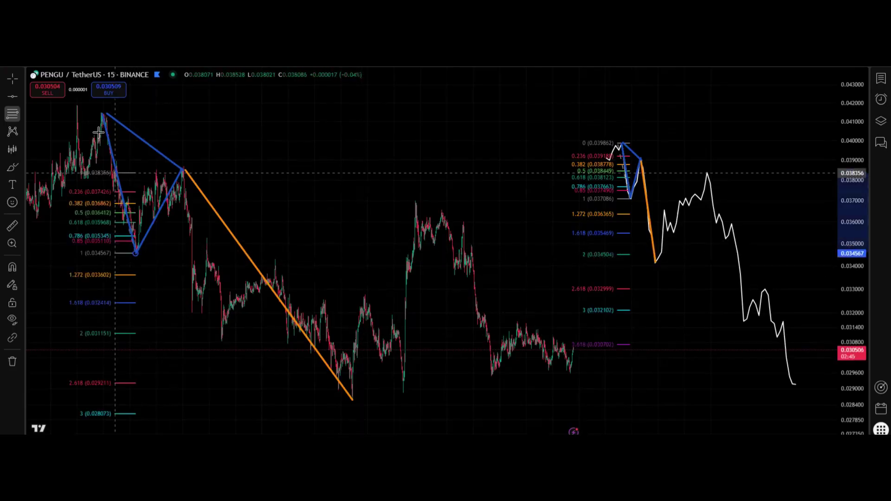
click(97, 112)
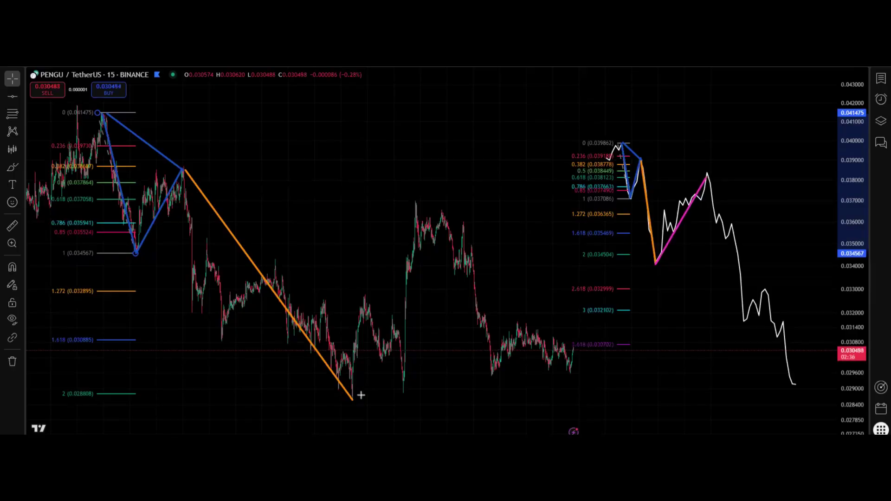
Step: Draw magenta lines along the live rebound and across the second and fourth wave highs of both the fractal and the price
drag(357, 398, 416, 204)
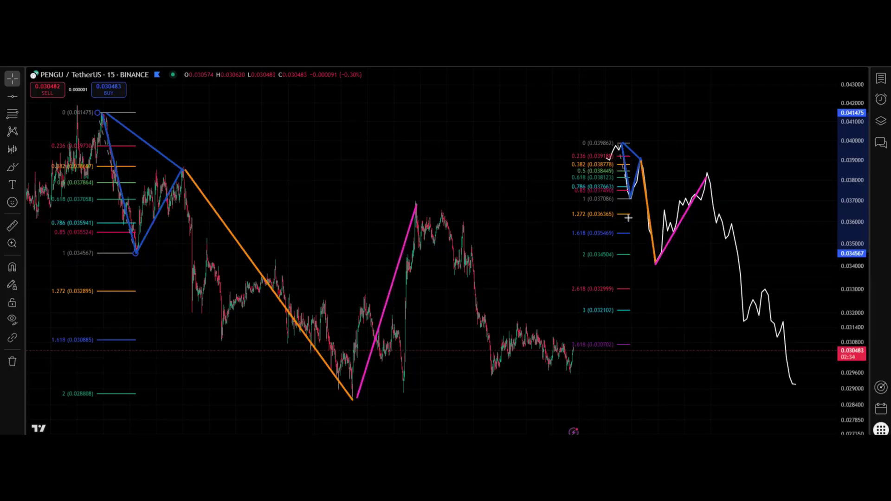
drag(643, 159, 706, 173)
drag(185, 167, 416, 206)
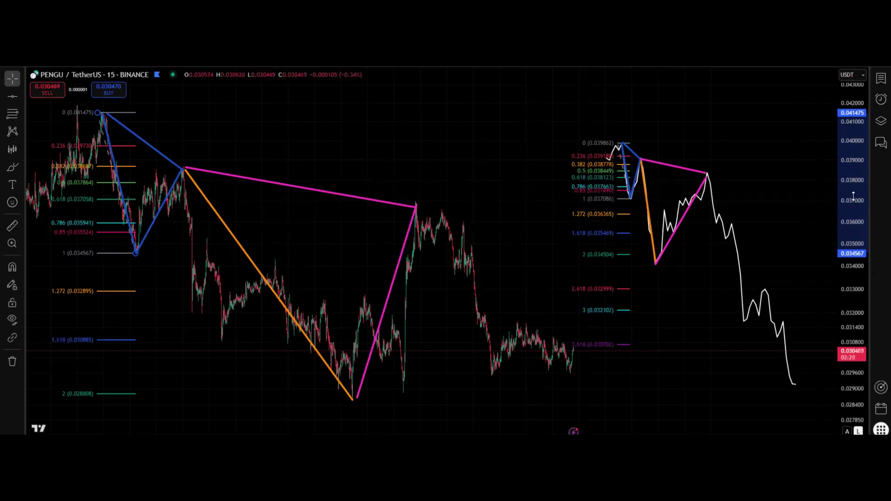
Step: Place a short position at the wave-four high with entry 0.036709, target 0.028687 and stop 0.038565
click(414, 206)
drag(413, 266, 413, 397)
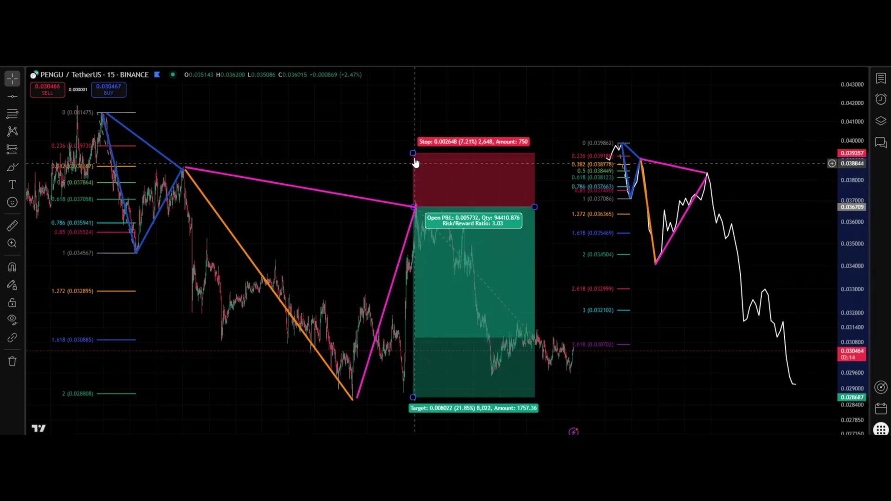
drag(413, 153, 412, 172)
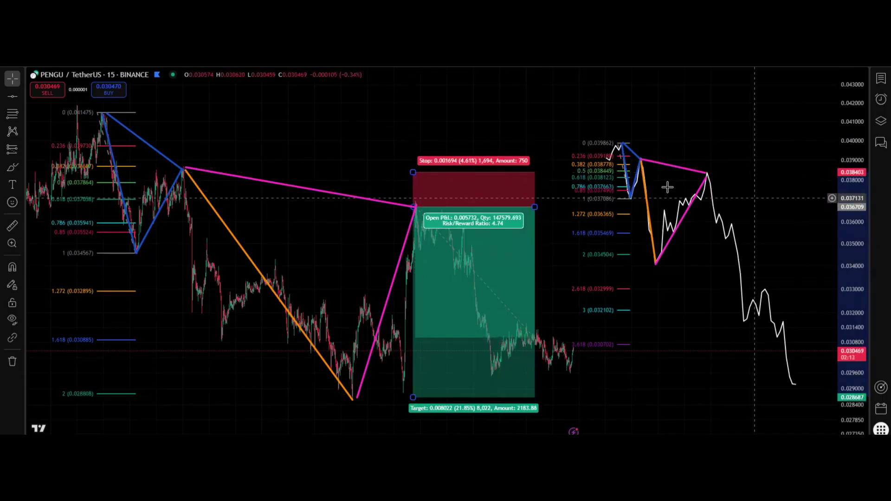
drag(413, 172, 413, 169)
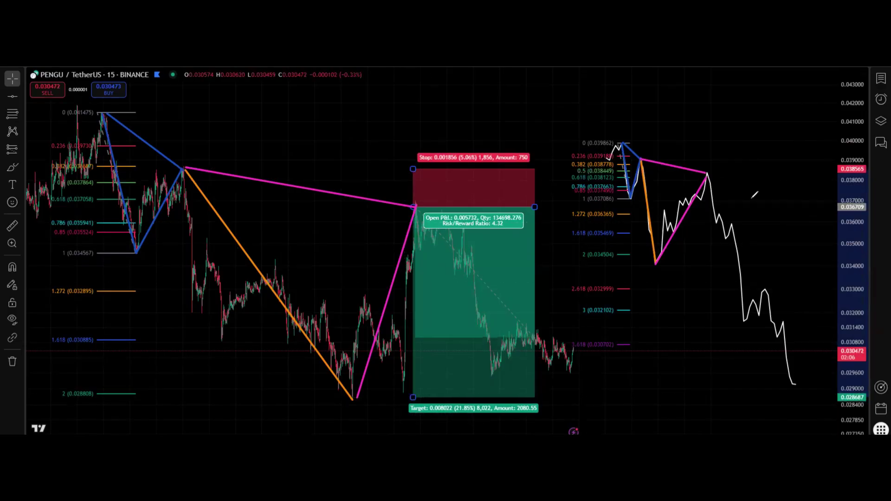
Step: Mark the fractal's final drop with a magenta curve and a horizontal line through its wave-three low
drag(721, 174, 741, 277)
drag(653, 263, 780, 263)
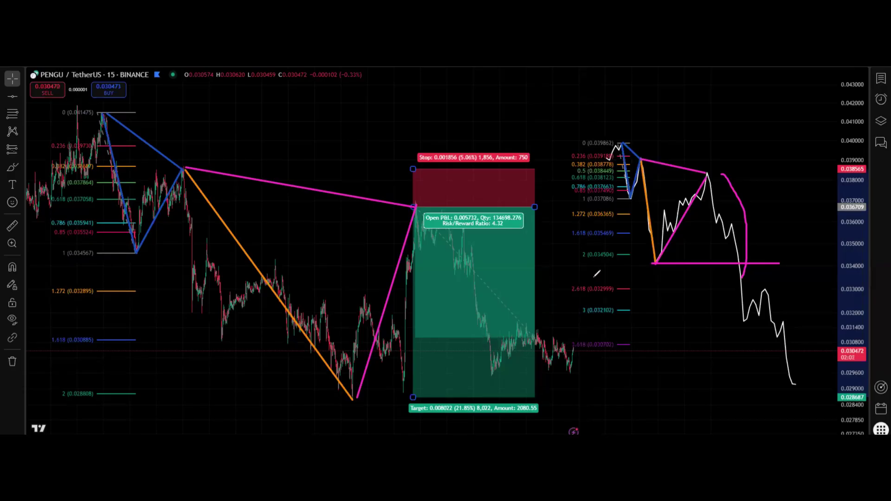
Step: Remove all four drawings from the chart and clear the coloured annotation lines
right_click(708, 131)
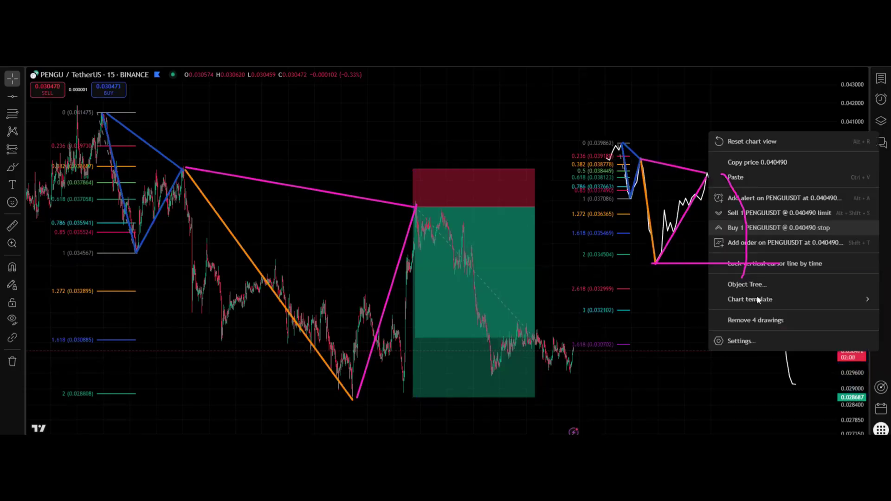
click(761, 320)
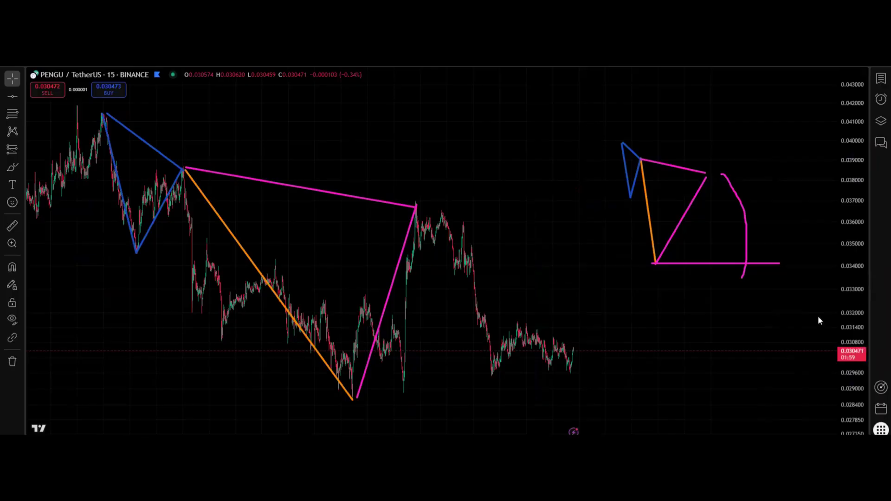
key(Escape)
Step: Draw a magenta horizontal line along the lows at about 0.0288 and a diagonal from the rebound peak down to it
scroll(620, 296, up, 2)
drag(538, 341, 606, 318)
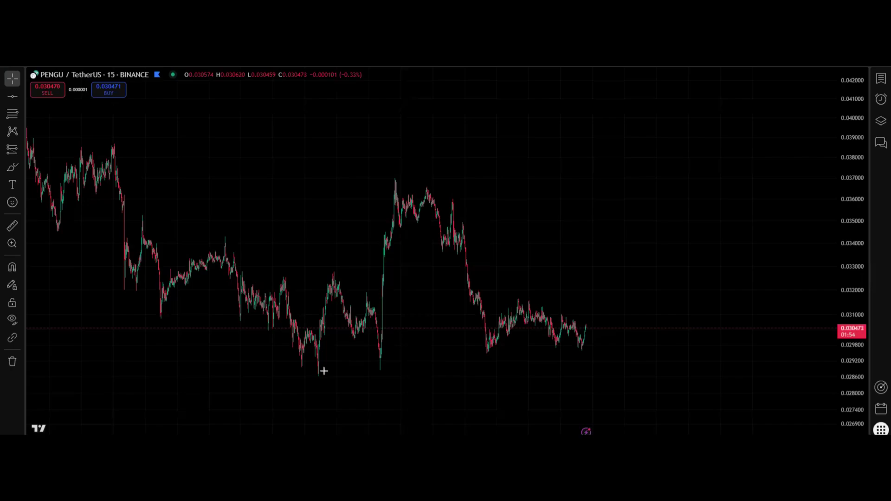
drag(321, 372, 656, 372)
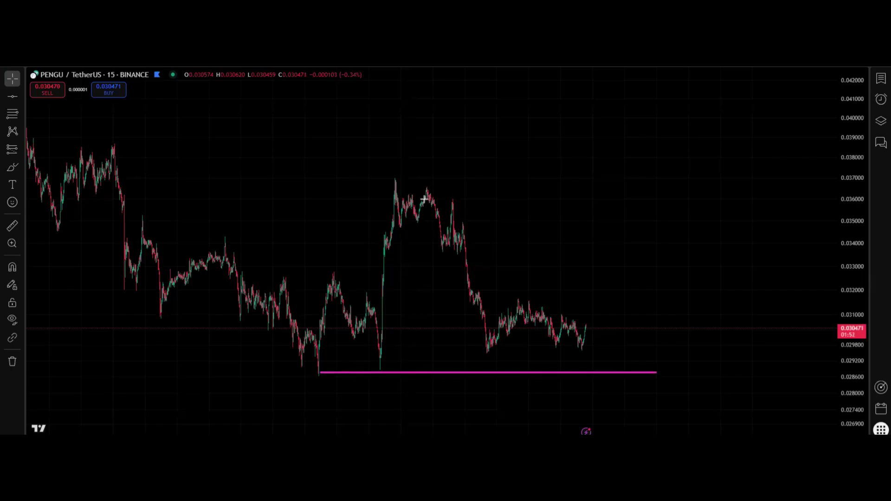
mouse_move(440, 187)
mouse_down()
mouse_move(378, 186)
mouse_move(421, 193)
mouse_move(407, 197)
mouse_move(505, 372)
mouse_up()
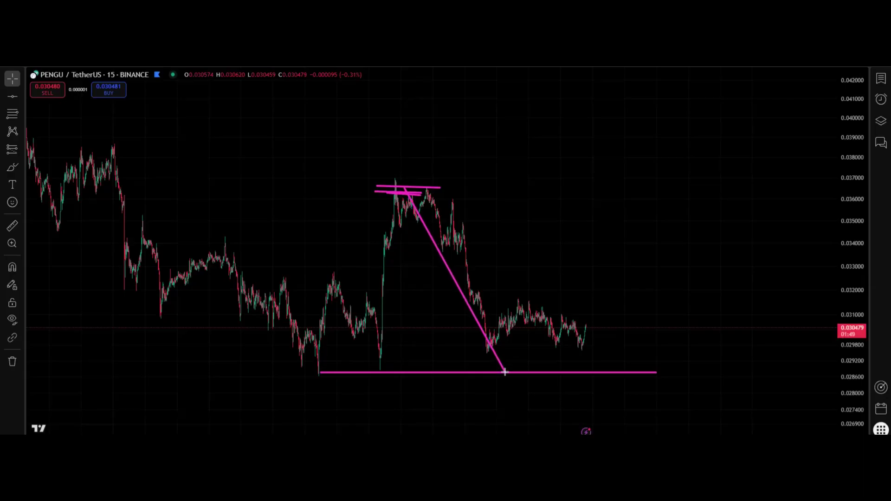
drag(318, 371, 668, 372)
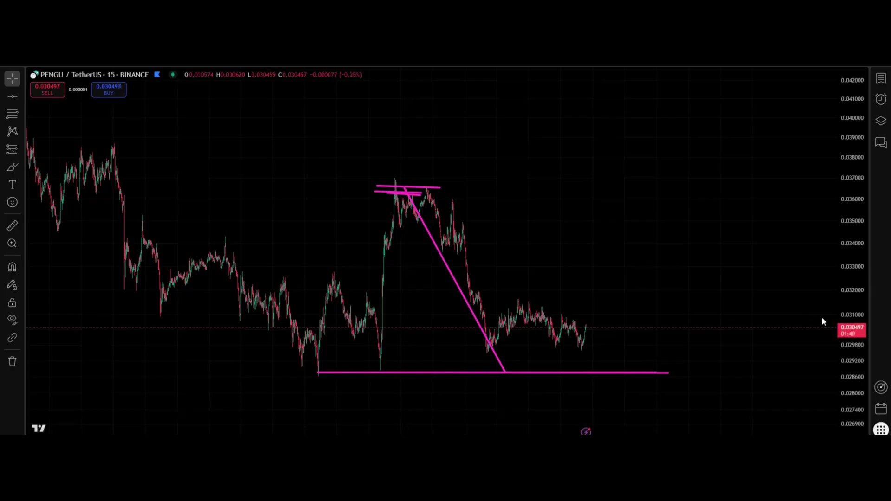
Step: Clear the magenta annotations and switch the chart to Gold from the watchlist
key(Escape)
scroll(400, 254, down, 3)
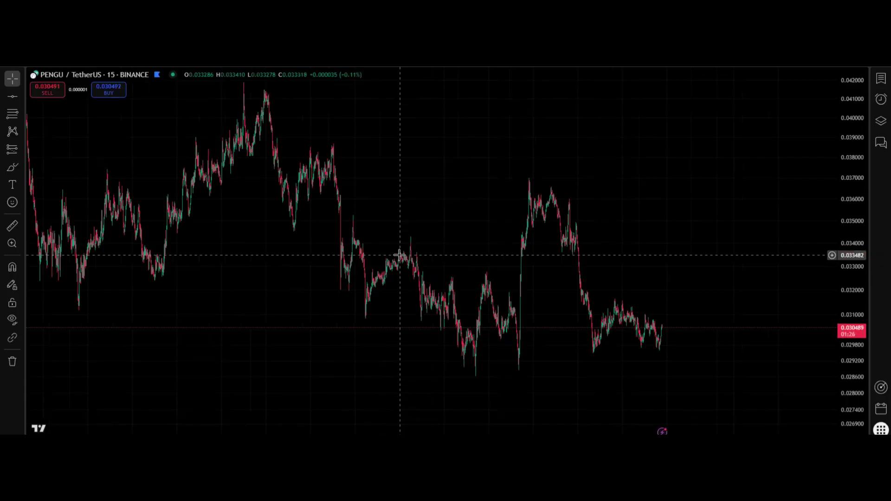
click(880, 78)
click(791, 99)
click(803, 127)
click(880, 79)
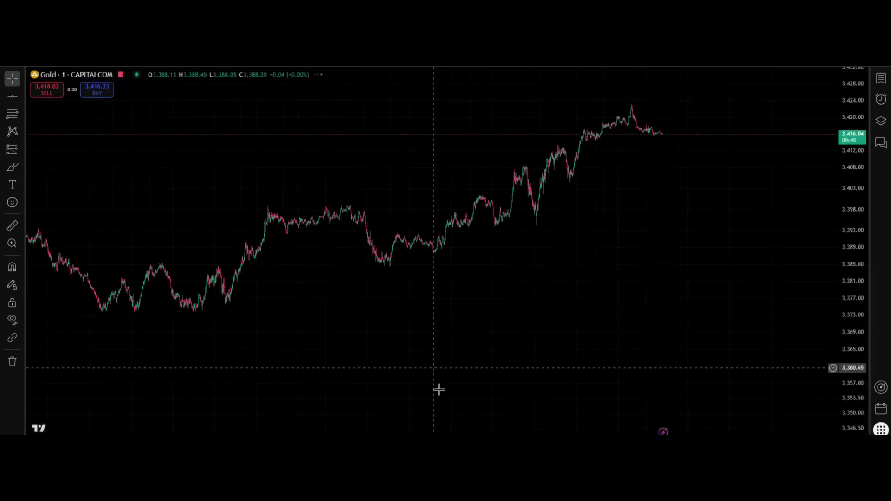
Step: Mark the pullback low near 3,385 on the Gold chart with a short magenta horizontal line
click(470, 418)
scroll(493, 345, down, 4)
scroll(507, 339, down, 8)
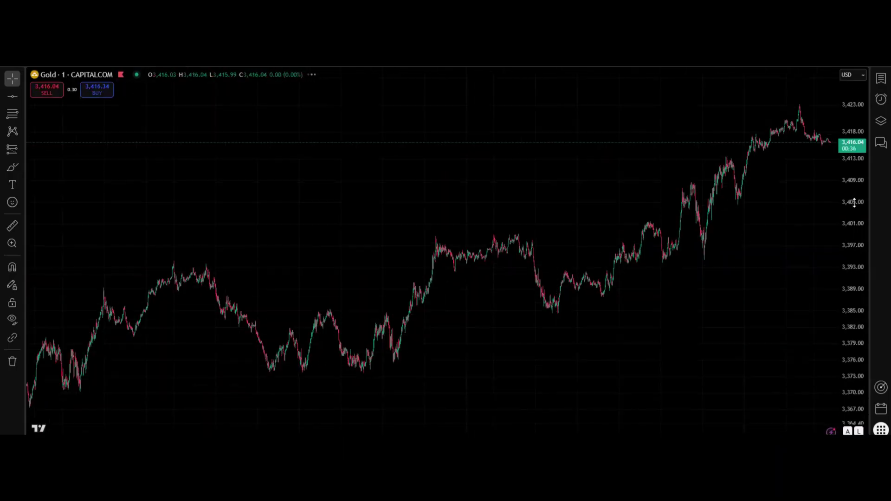
drag(577, 311, 538, 311)
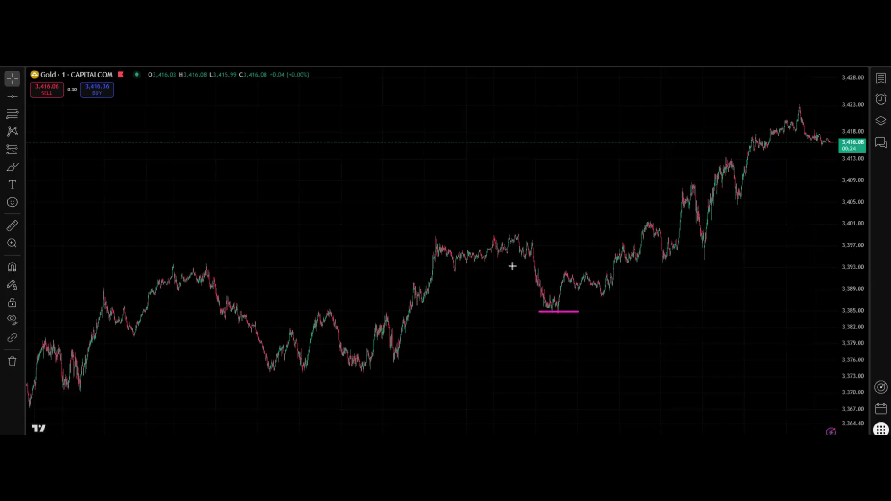
Step: Clear the magenta line and copy the short rise from the 3,374 low and its pullback as a bars pattern
key(ctrl+z)
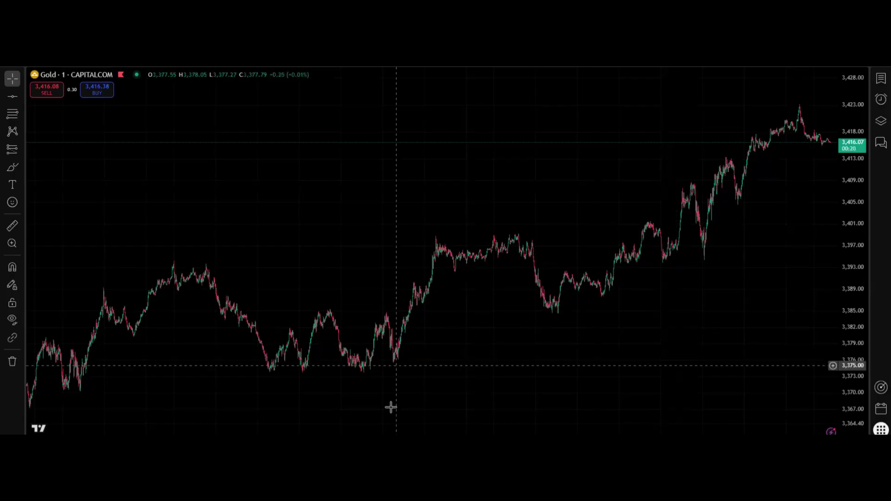
scroll(425, 364, up, 2)
scroll(413, 371, up, 1)
scroll(579, 346, down, 3)
drag(682, 338, 571, 329)
drag(847, 310, 650, 346)
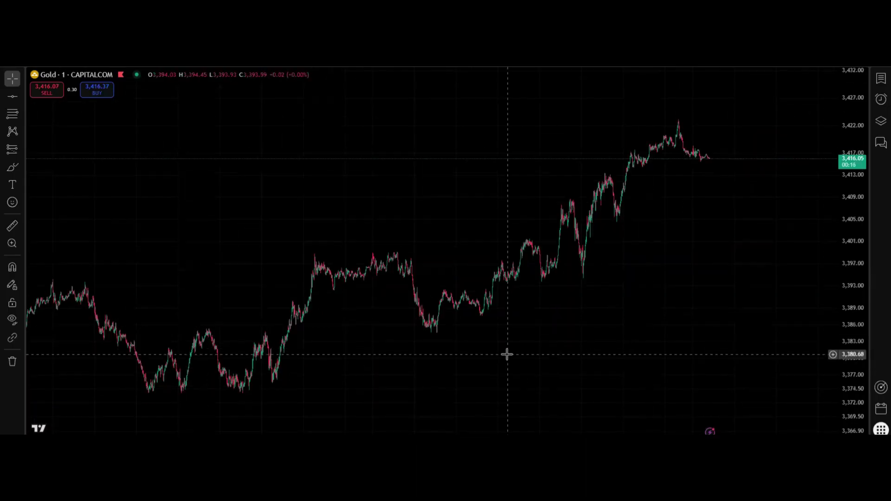
drag(253, 363, 252, 348)
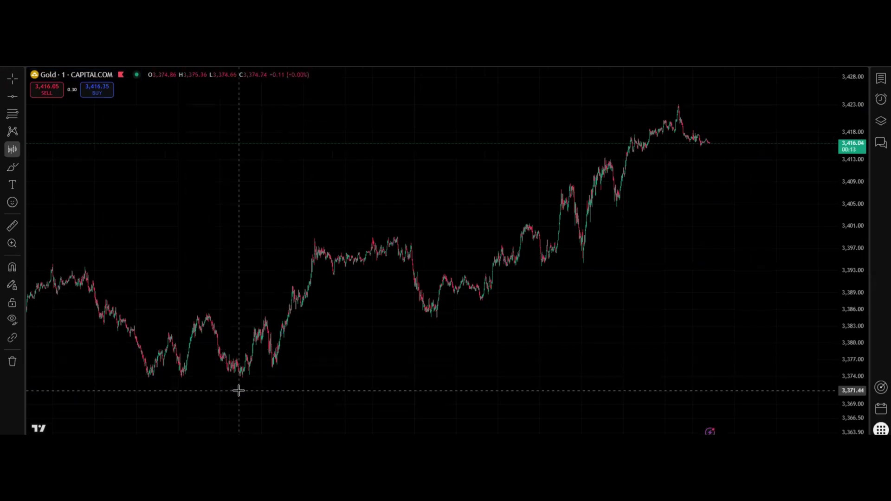
click(239, 353)
click(275, 340)
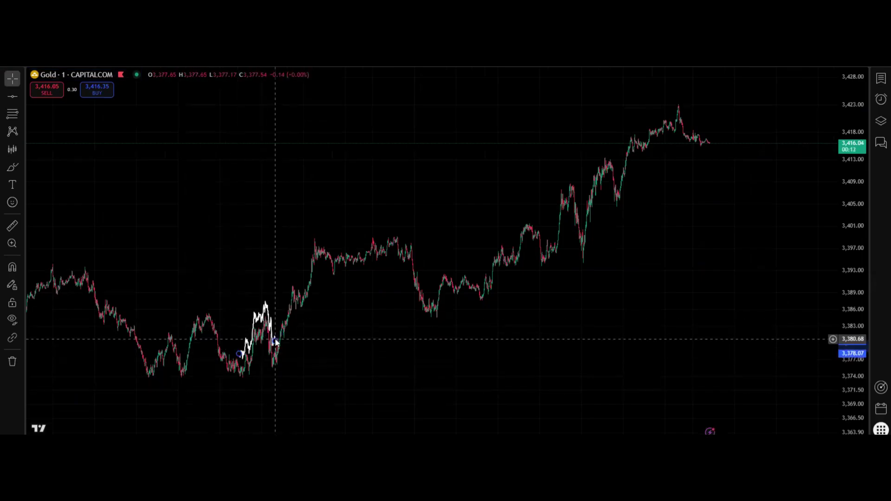
Step: Stretch the bars pattern to end near 3,383 under the consolidation and align its first peak with the price peak near 3,385
click(372, 306)
mouse_move(264, 306)
mouse_down()
mouse_move(253, 329)
mouse_move(261, 319)
mouse_up()
drag(369, 321, 373, 327)
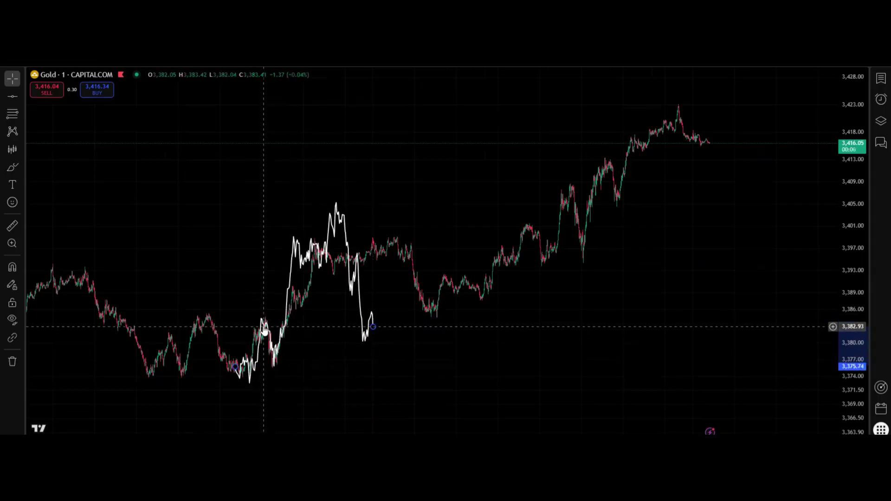
drag(263, 328, 262, 325)
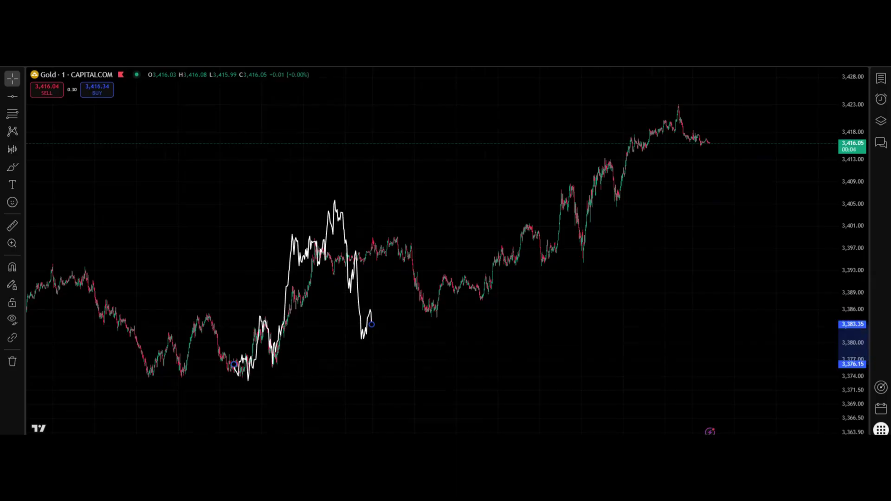
Step: Place red horizontal rays from the bars pattern's high at 3,406.10 and its later low at 3,380.93
key(alt+j)
click(337, 198)
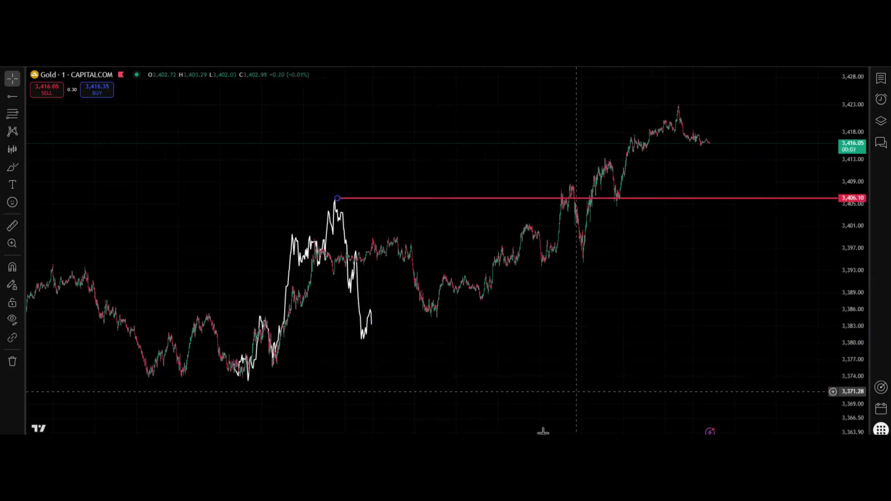
key(alt+j)
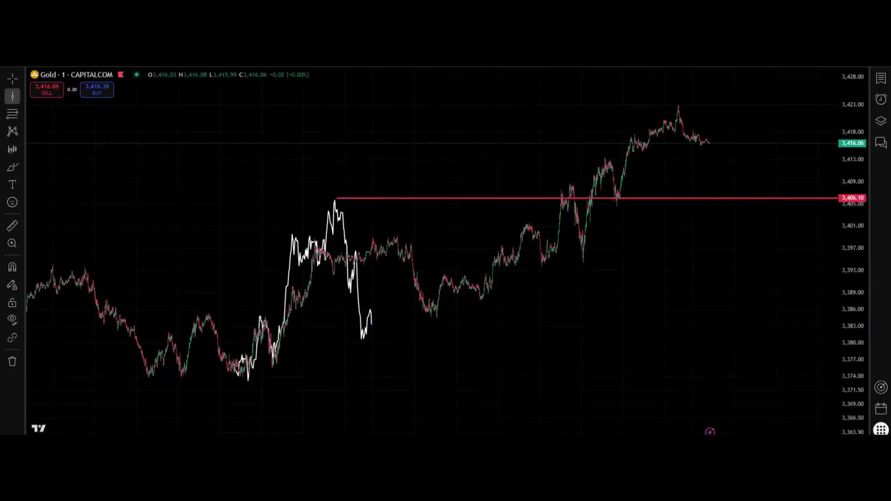
click(365, 337)
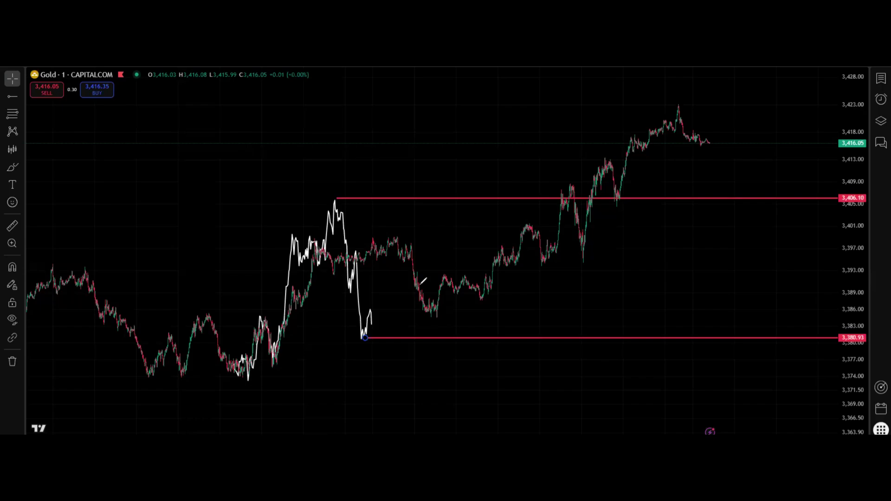
Step: Move the bars pattern above the earlier price and mark its top and the matching price range with magenta circles and underlines
drag(325, 252, 158, 176)
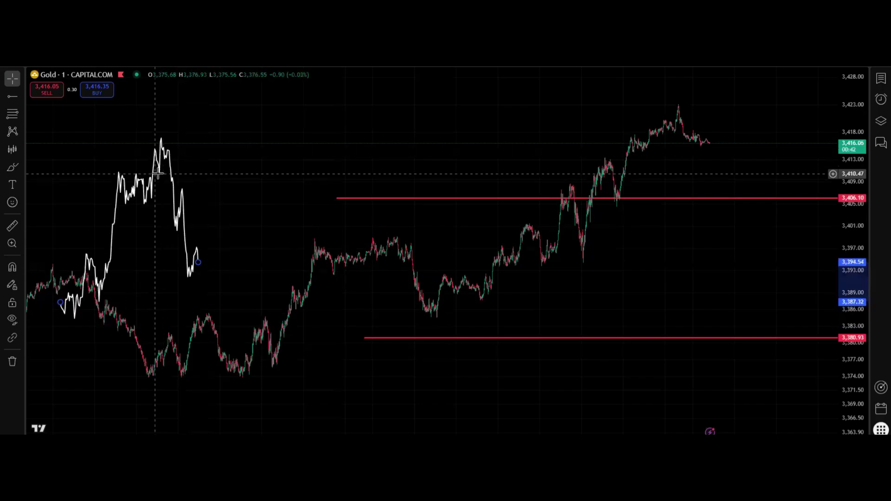
mouse_move(150, 137)
mouse_down()
mouse_move(137, 204)
mouse_move(147, 138)
mouse_up()
mouse_move(537, 190)
mouse_down()
mouse_move(447, 175)
mouse_move(335, 284)
mouse_move(580, 188)
mouse_move(511, 195)
mouse_up()
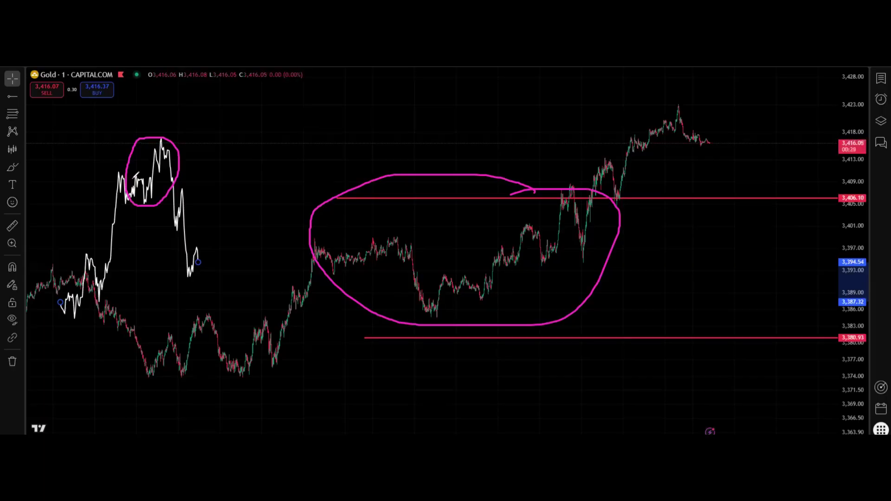
drag(104, 214, 148, 214)
drag(417, 291, 555, 283)
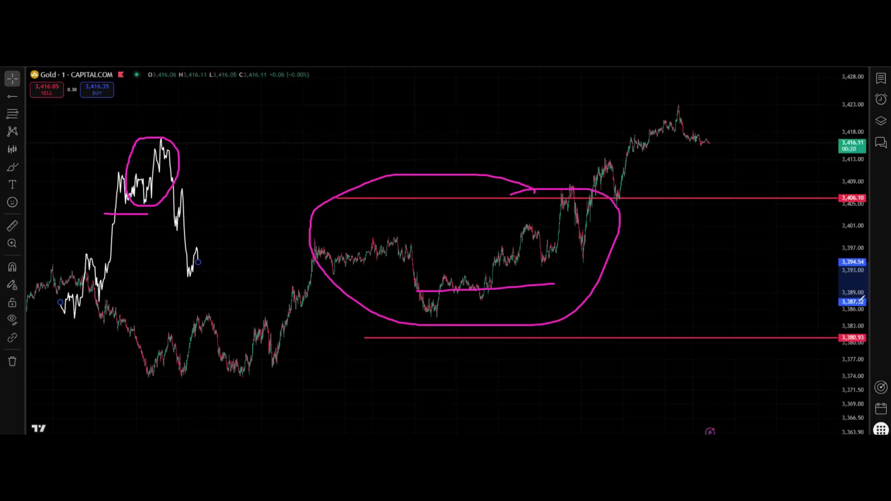
Step: Clear the magenta annotations and remove all drawings from the Gold chart
key(Escape)
right_click(445, 111)
click(513, 298)
Step: Trace the small down-up-down swing between about 3,395.5 and 3,399 in the consolidation with a white zigzag
drag(426, 292, 490, 260)
drag(850, 366, 849, 279)
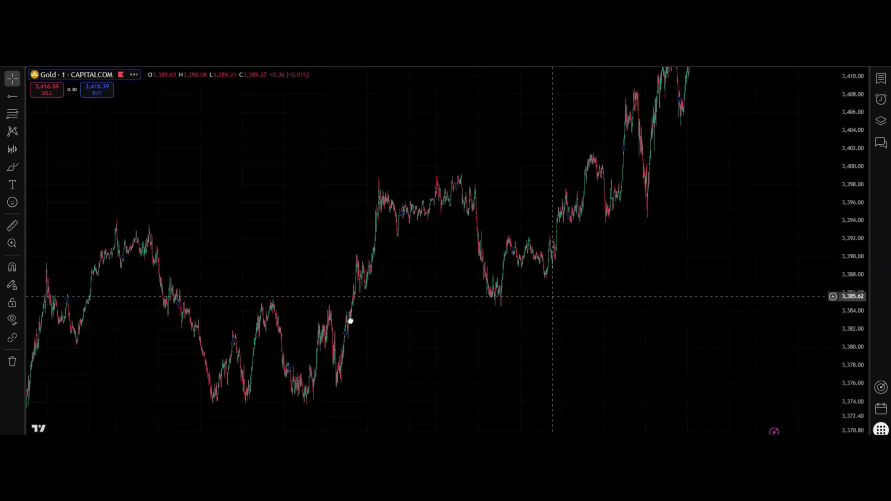
scroll(335, 320, up, 4)
drag(336, 320, 623, 306)
scroll(473, 318, up, 3)
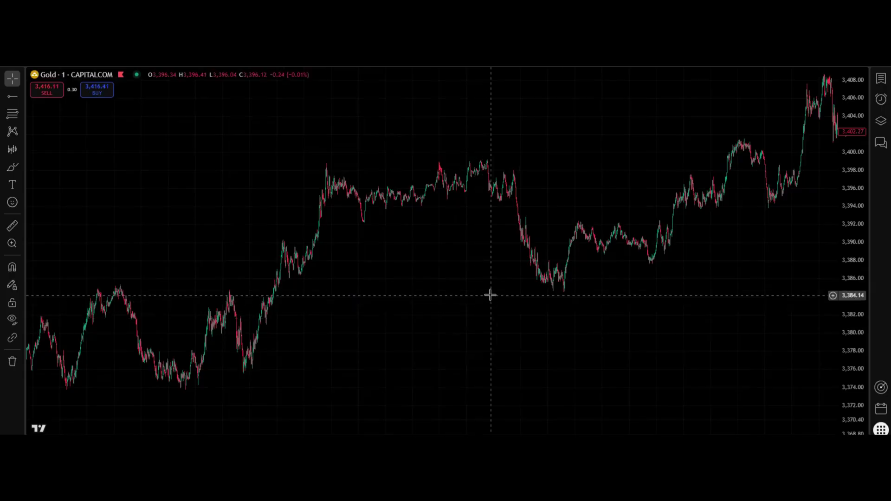
scroll(469, 284, up, 3)
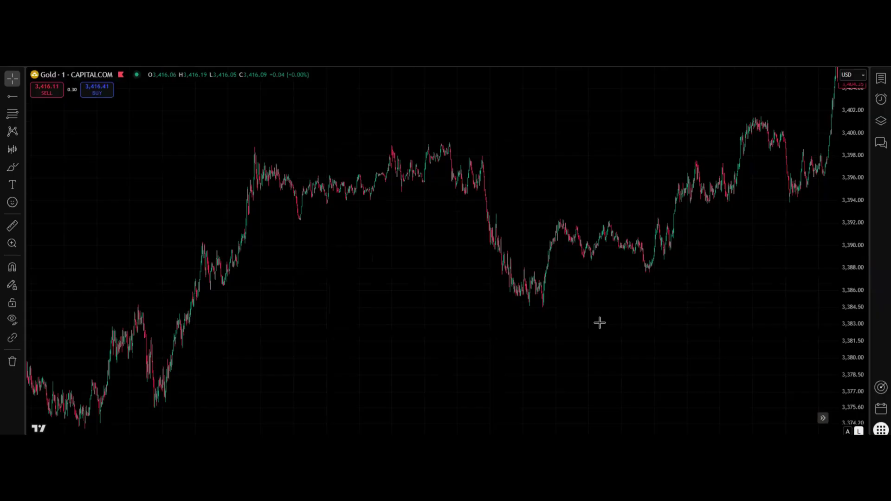
scroll(600, 322, up, 5)
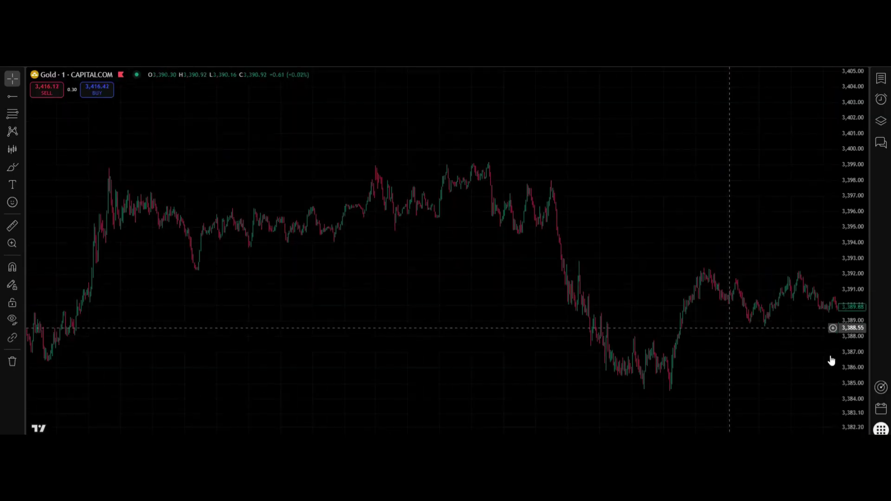
scroll(390, 294, up, 3)
drag(848, 349, 844, 320)
drag(426, 327, 432, 366)
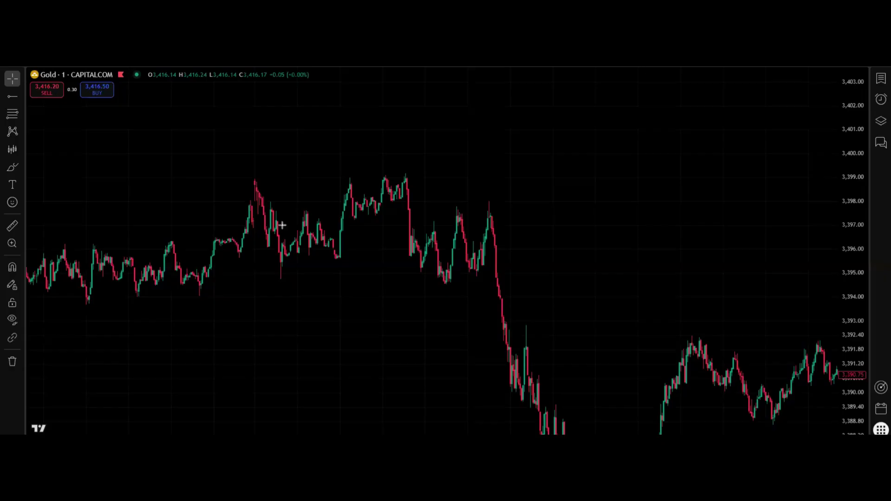
mouse_move(315, 220)
mouse_down()
mouse_move(339, 263)
mouse_move(348, 180)
mouse_up()
click(348, 178)
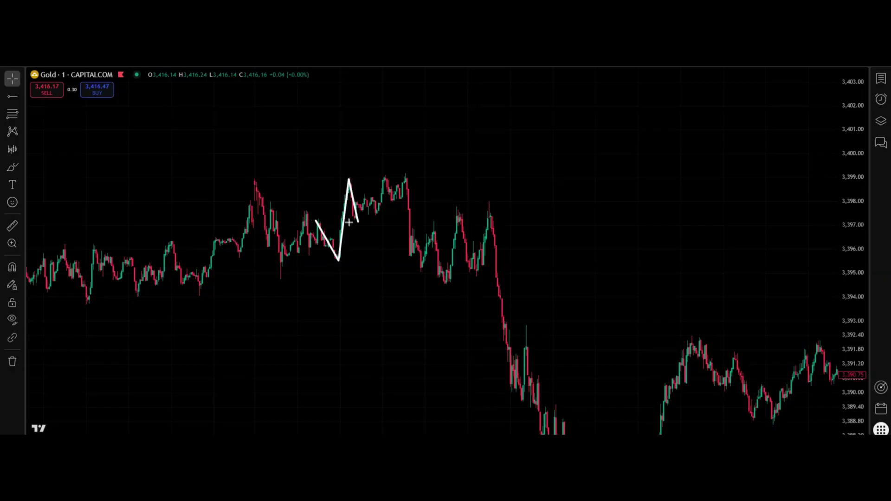
click(355, 223)
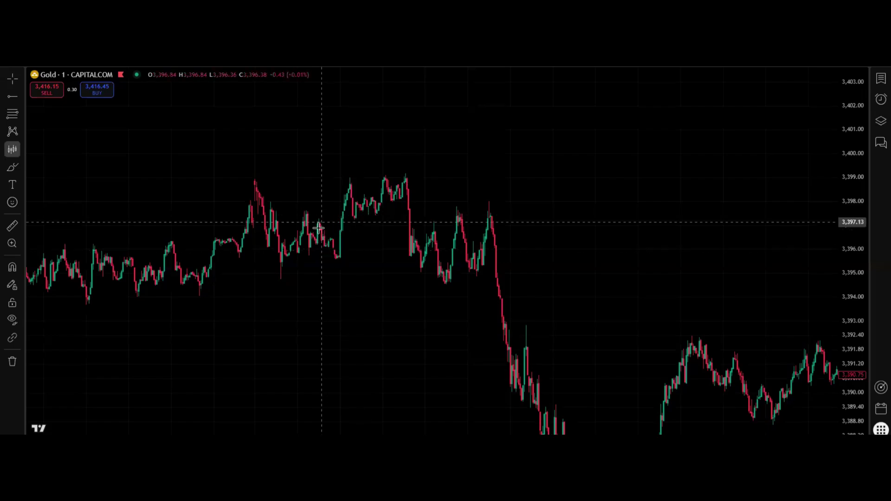
Step: Copy the small swing below the 3,399 highs as a bars pattern and enlarge it in the empty area below the latest rally
click(319, 205)
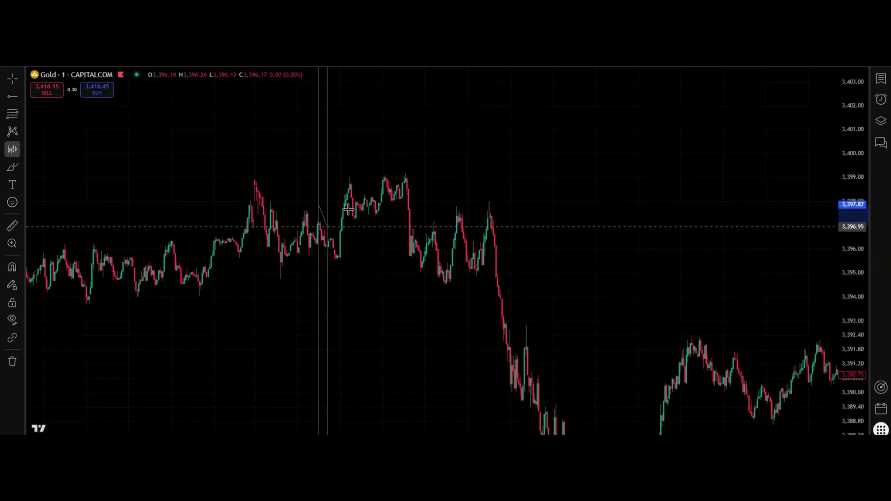
click(392, 166)
scroll(779, 247, down, 5)
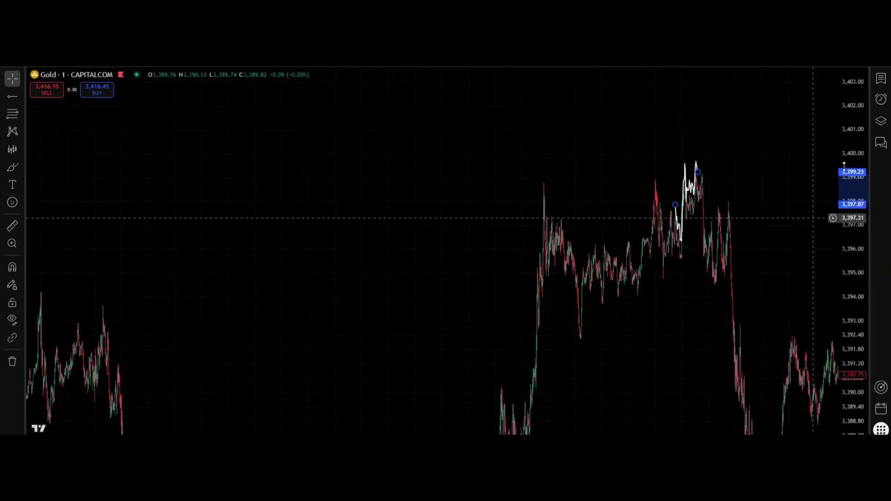
scroll(706, 366, down, 3)
drag(720, 382, 436, 325)
drag(434, 313, 323, 364)
mouse_move(339, 190)
mouse_down()
mouse_move(477, 323)
mouse_move(620, 268)
mouse_move(673, 274)
mouse_up()
drag(511, 365, 553, 372)
click(642, 375)
drag(644, 373, 646, 355)
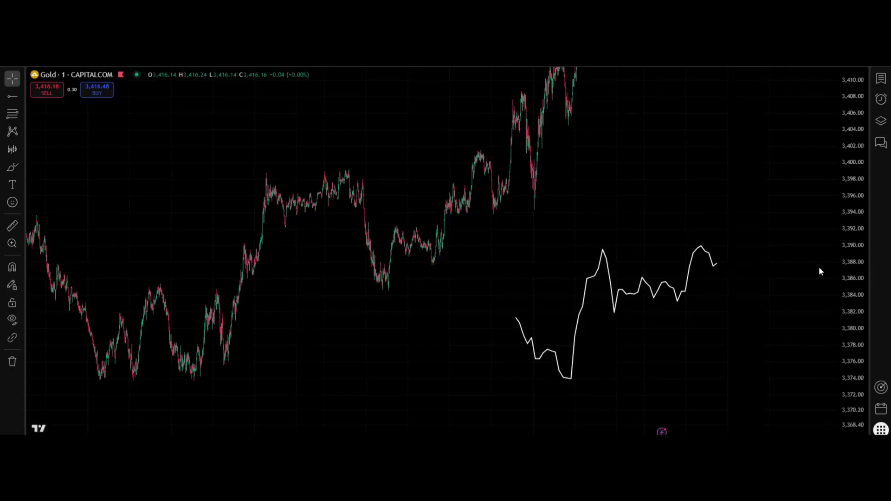
Step: Label the bars pattern's starting point A and copy the label to the price swing high near 3,385
click(13, 185)
click(507, 310)
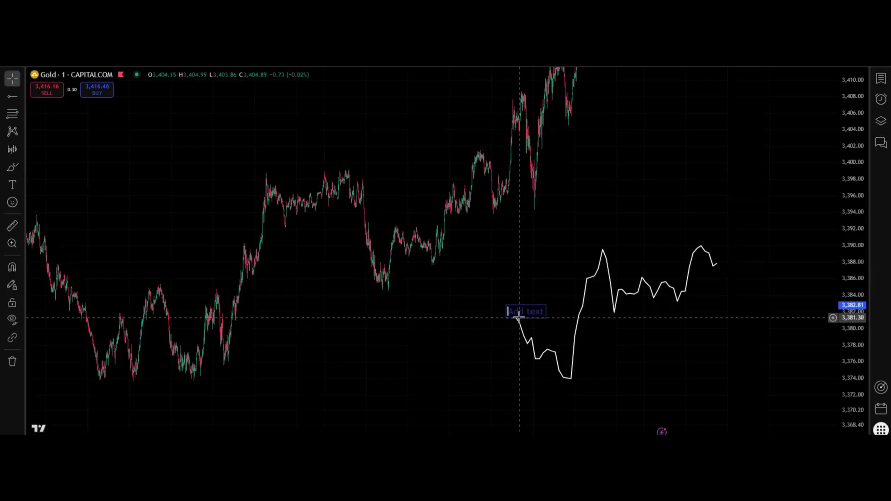
text(A)
click(520, 339)
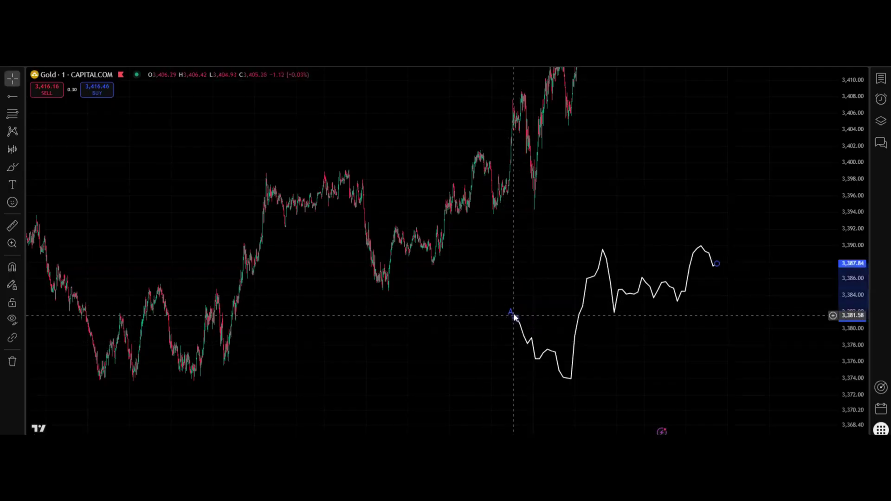
click(512, 314)
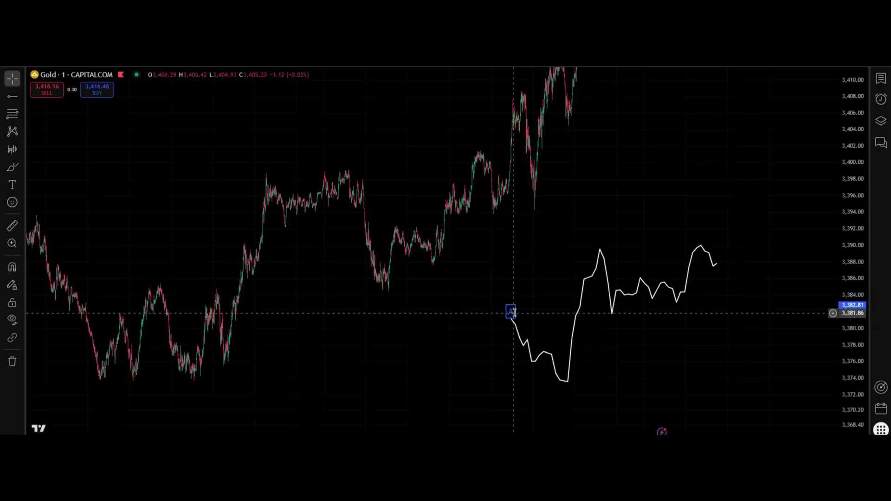
key(ctrl+c)
key(ctrl+v)
drag(510, 292, 159, 273)
Step: Label the bars pattern's lowest point with a capital B
click(12, 185)
click(567, 391)
text(b)
click(540, 416)
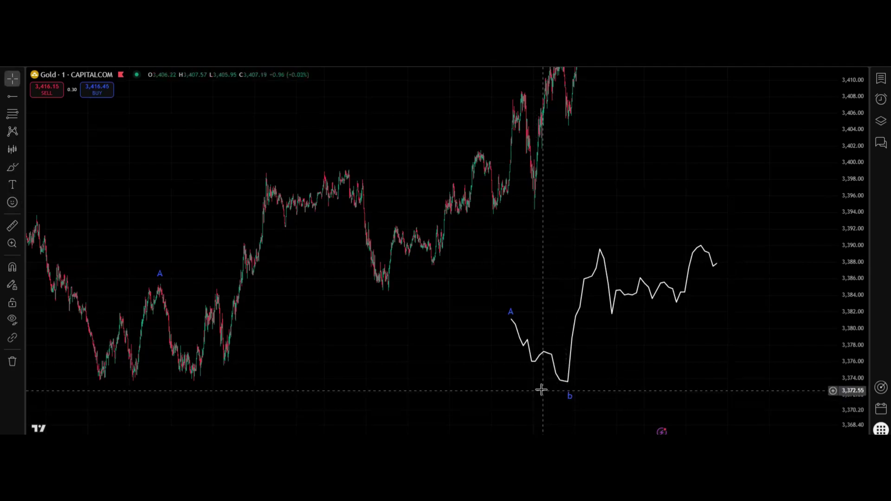
double_click(570, 396)
key(BackSpace)
text(B)
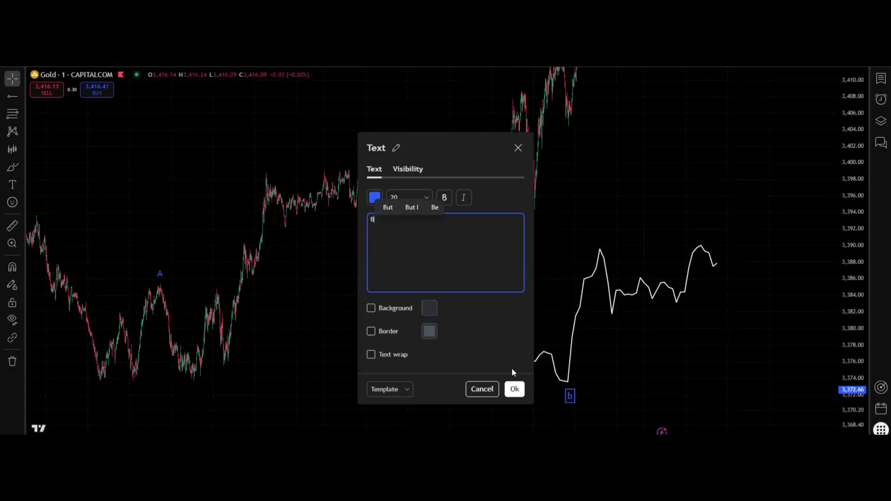
click(514, 388)
Step: Copy the B label to the matching price low near 3,374, below and after A
click(571, 399)
key(ctrl+c)
key(ctrl+v)
drag(570, 380, 193, 391)
click(158, 198)
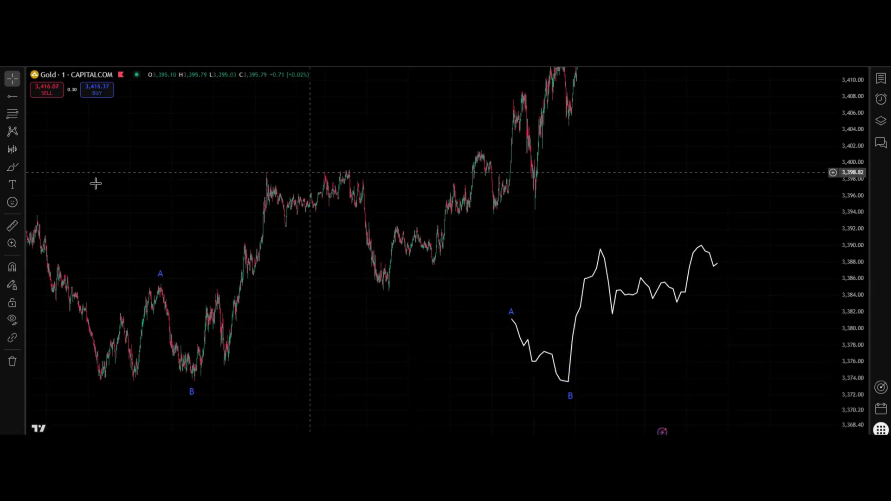
Step: Label the bars pattern's first high C and copy the label to the price high near 3,399
click(12, 185)
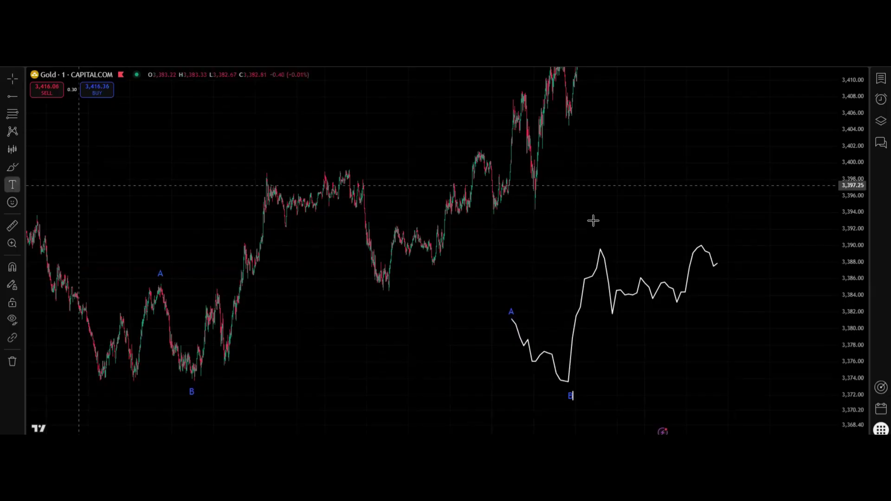
click(608, 244)
text(C)
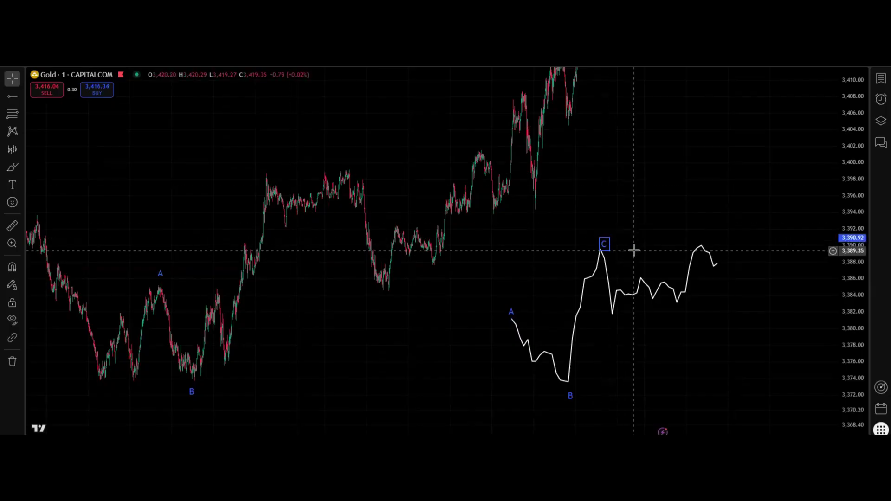
key(ctrl+c)
key(ctrl+v)
drag(600, 223, 347, 159)
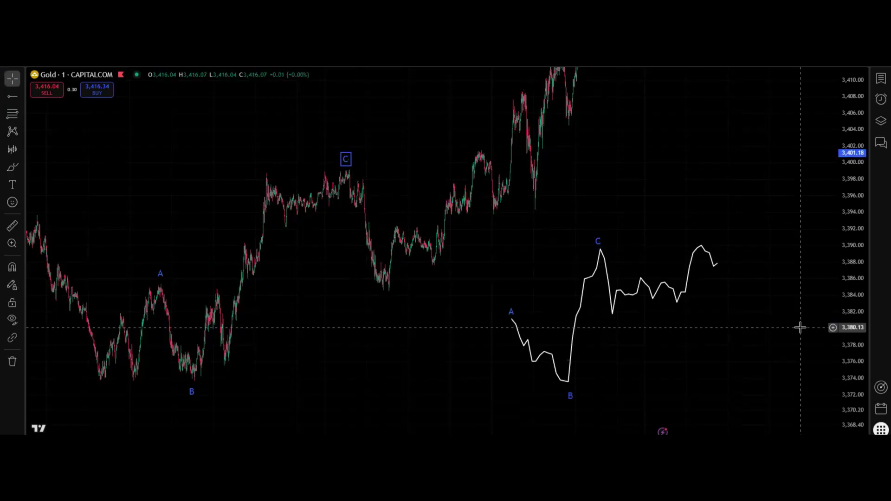
Step: Draw red level lines from A on the pattern and price, and trace the price swings around C with a line at C's level
drag(510, 318, 617, 317)
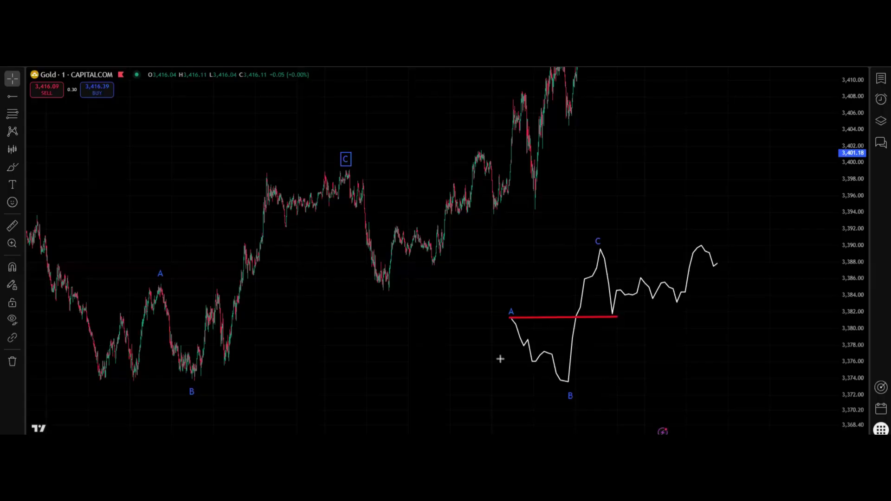
drag(162, 285, 396, 293)
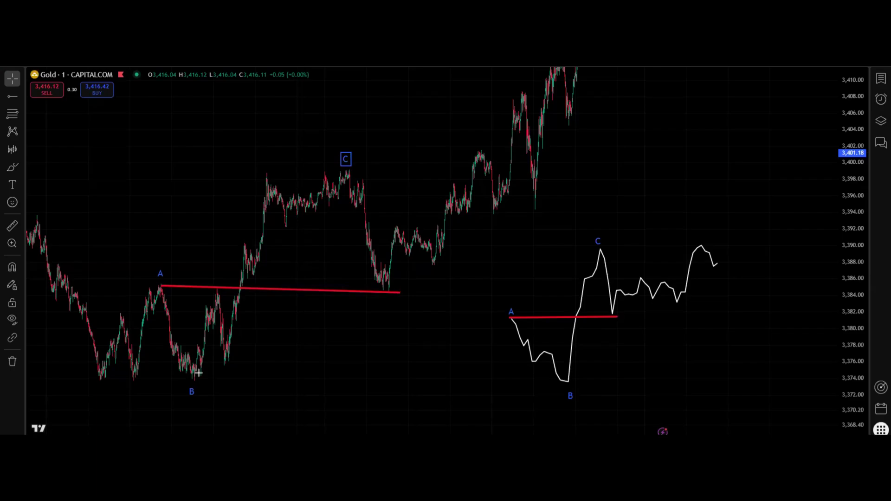
drag(331, 204, 341, 171)
mouse_move(224, 365)
mouse_down()
mouse_move(337, 182)
mouse_move(375, 218)
mouse_move(391, 292)
mouse_move(425, 211)
mouse_move(487, 159)
mouse_up()
drag(346, 173, 489, 174)
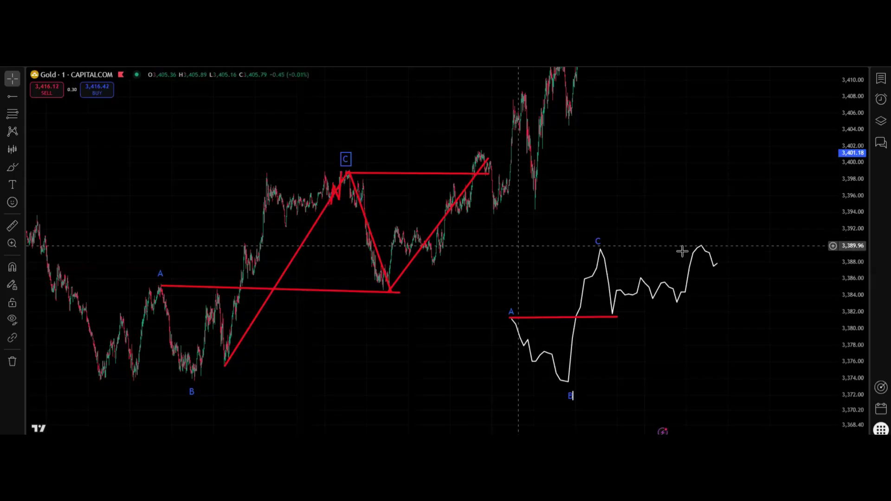
Step: Clear the red annotations and remove the bars pattern and all A, B and C labels from the chart
key(Escape)
click(467, 269)
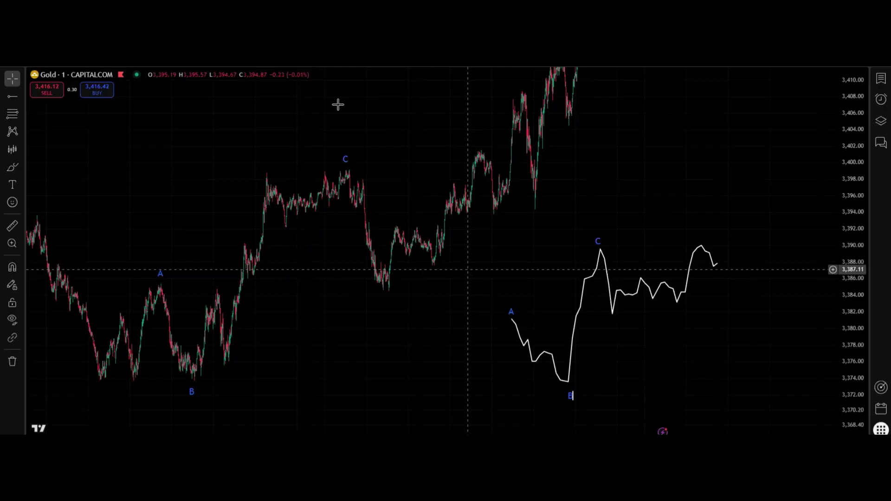
right_click(225, 195)
click(294, 384)
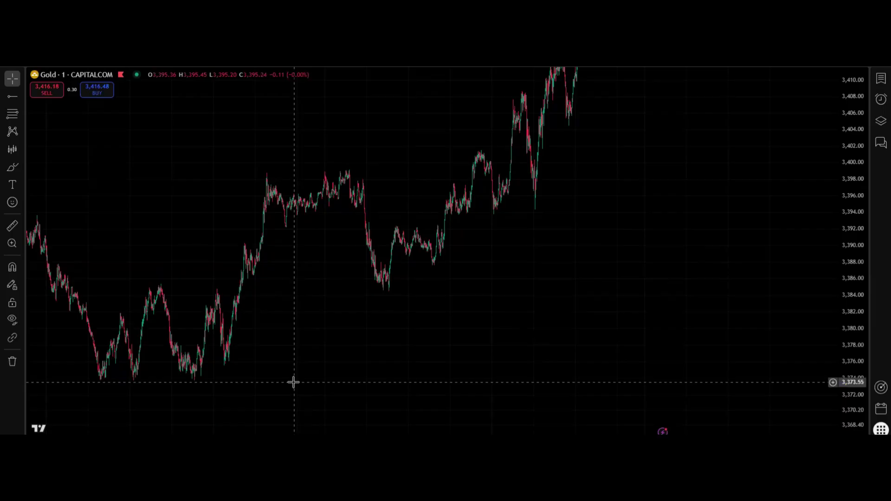
Step: Switch the chart from Gold to the US 500 index from CAPITALCOM
click(65, 74)
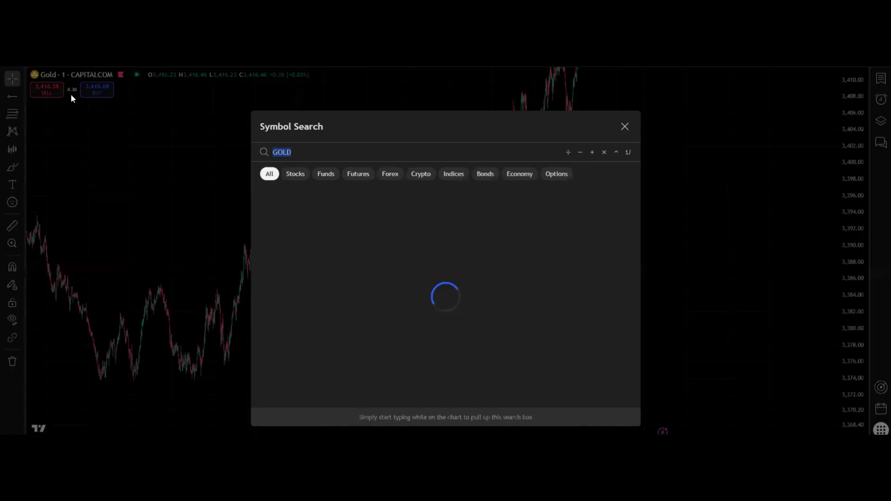
text(US500)
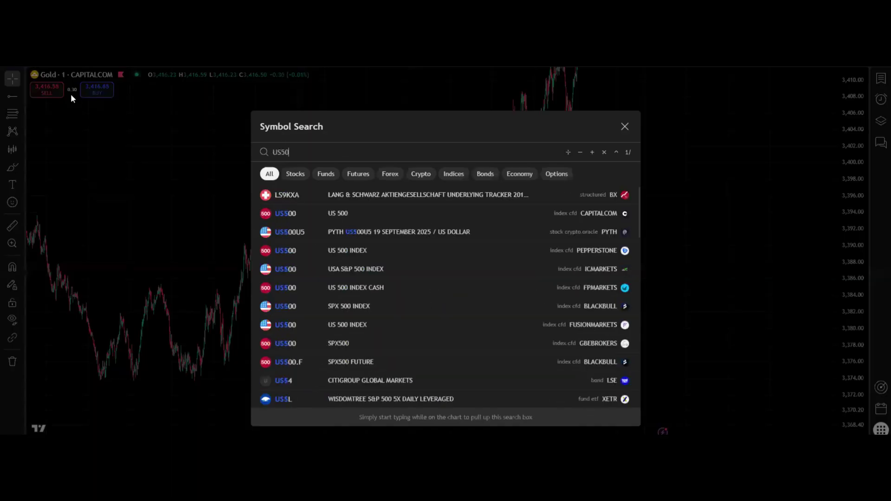
click(528, 192)
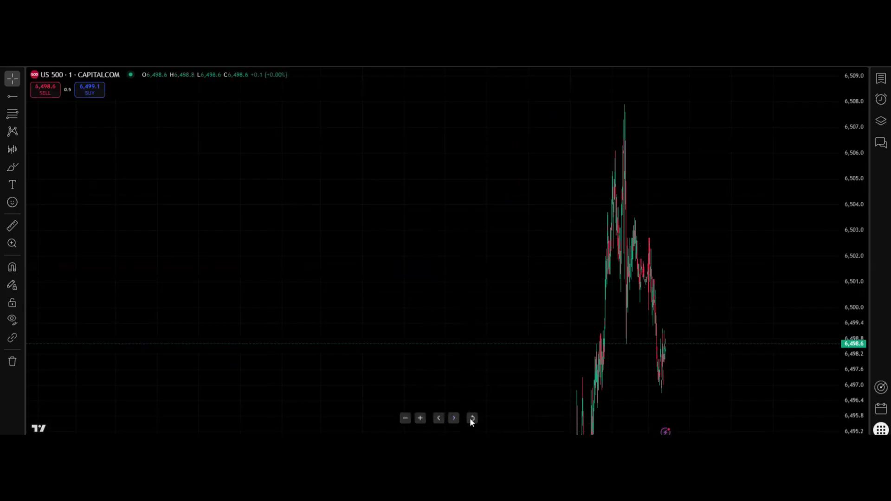
Step: Trace the US 500 price swings in white from the low near 6,456 to the high near 6,491, and clear the trace
click(472, 418)
scroll(536, 238, down, 9)
scroll(464, 273, up, 3)
drag(485, 273, 668, 262)
drag(489, 324, 415, 324)
scroll(415, 324, up, 3)
scroll(804, 322, left, 5)
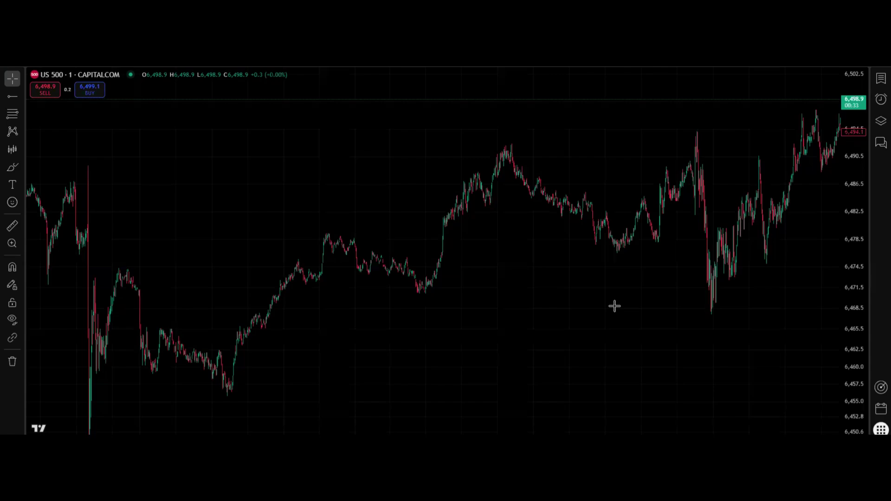
mouse_move(239, 395)
mouse_down()
mouse_move(300, 256)
mouse_move(327, 252)
mouse_move(330, 236)
mouse_move(437, 279)
mouse_move(538, 137)
mouse_up()
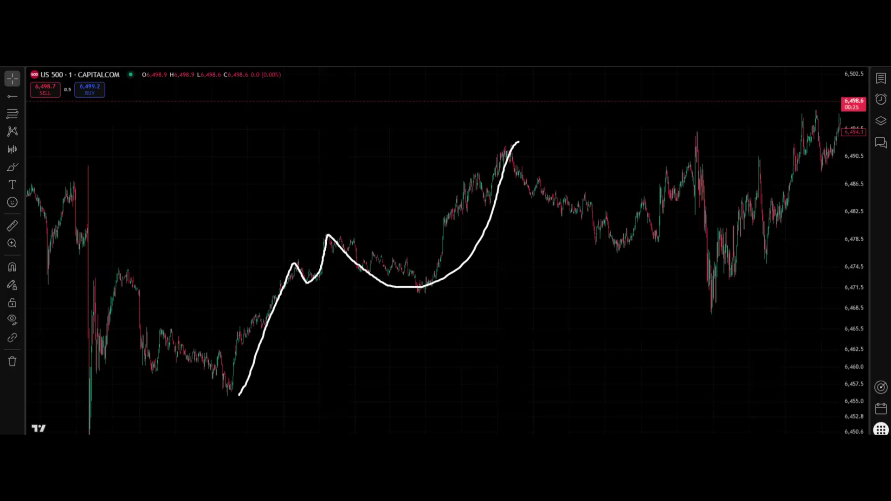
key(Escape)
Step: Create a bars pattern from the small peak near 6,475 to the low near 6,471 and shift it along the chart
click(293, 258)
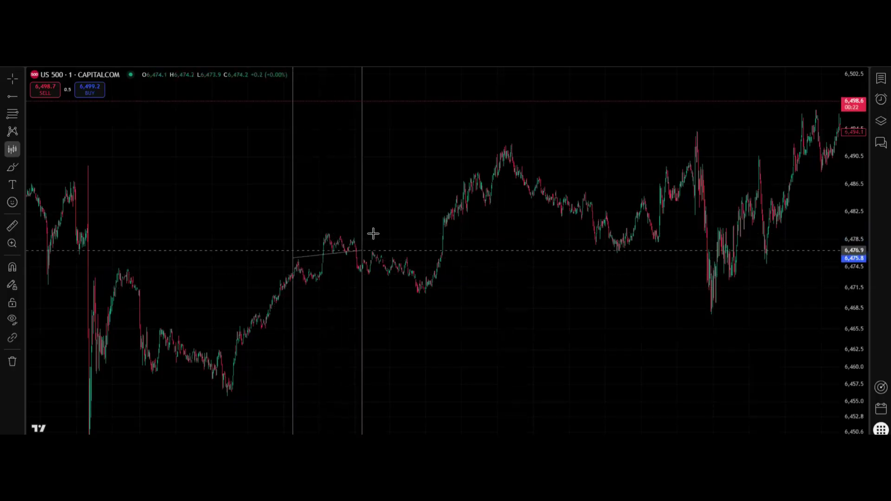
click(419, 219)
drag(381, 242, 419, 238)
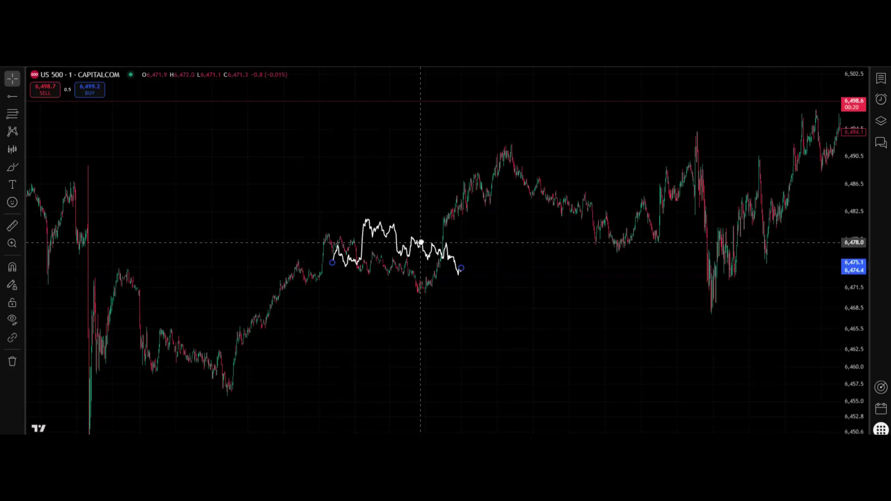
Step: Stretch the bars pattern over the larger price move, aligning its start at 6,472.3 and its end at 6,470.2
drag(460, 263, 660, 270)
drag(335, 227, 322, 268)
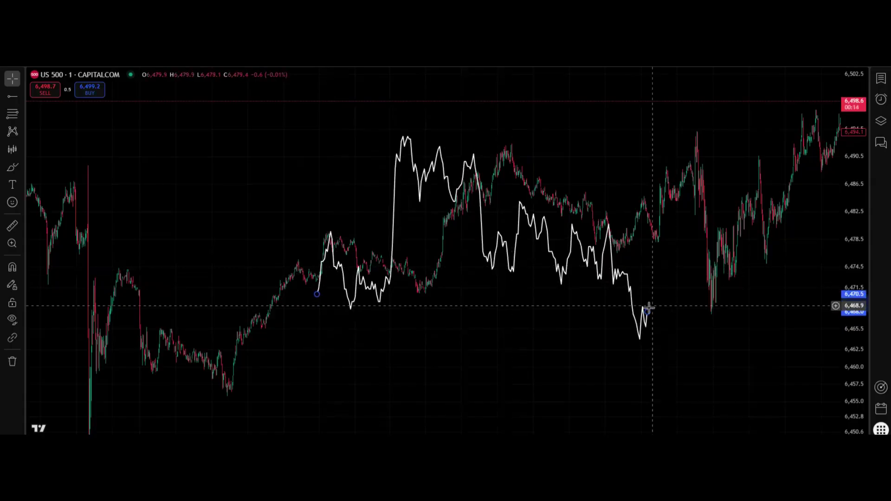
drag(648, 312, 656, 312)
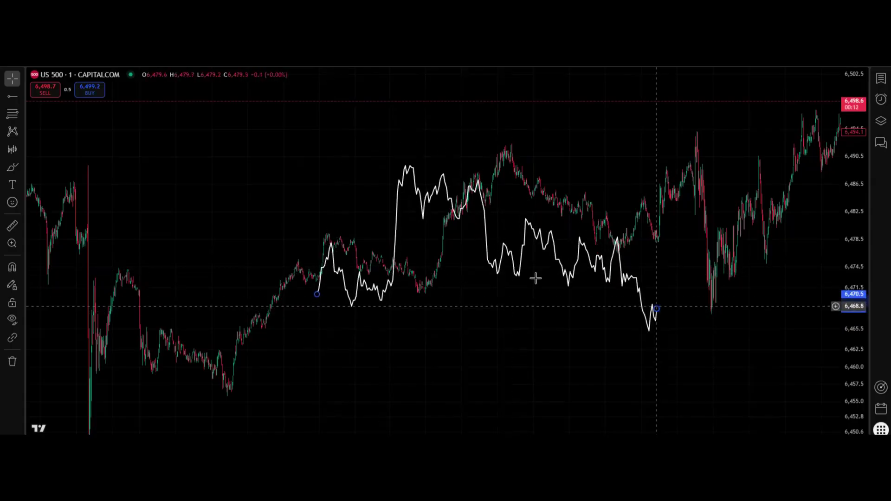
drag(394, 250, 391, 238)
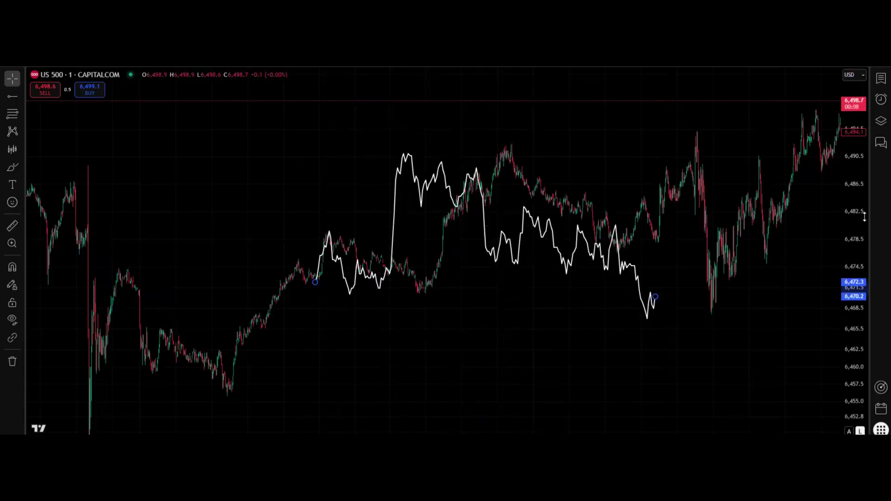
Step: Draw white level lines at the pattern's high and price low near 6,471, and an arrow along the rally from about 6,468
drag(400, 154, 582, 153)
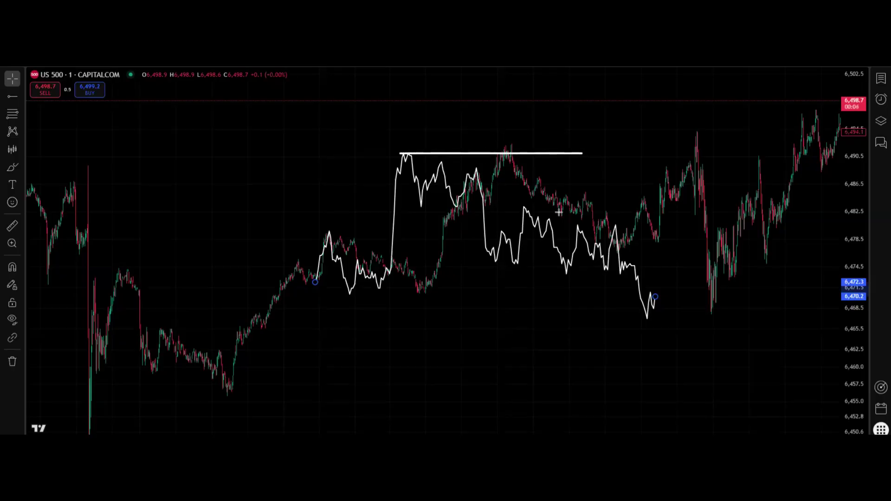
drag(414, 294, 740, 296)
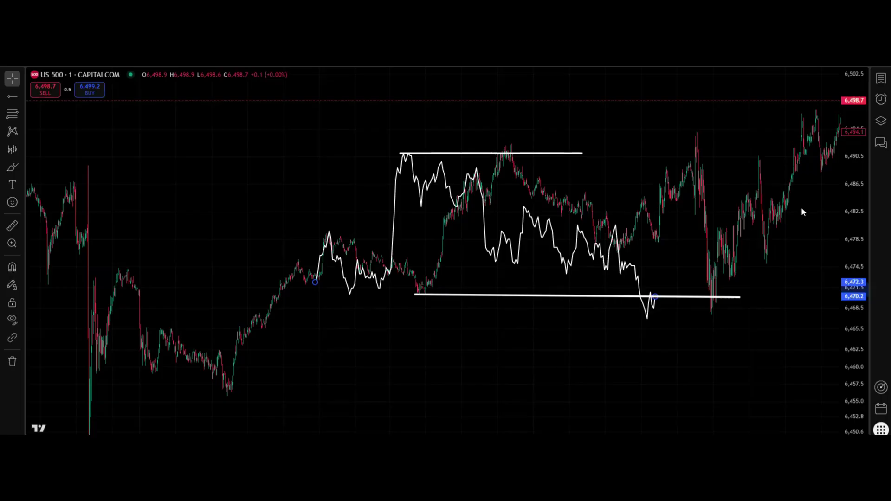
drag(719, 306, 827, 122)
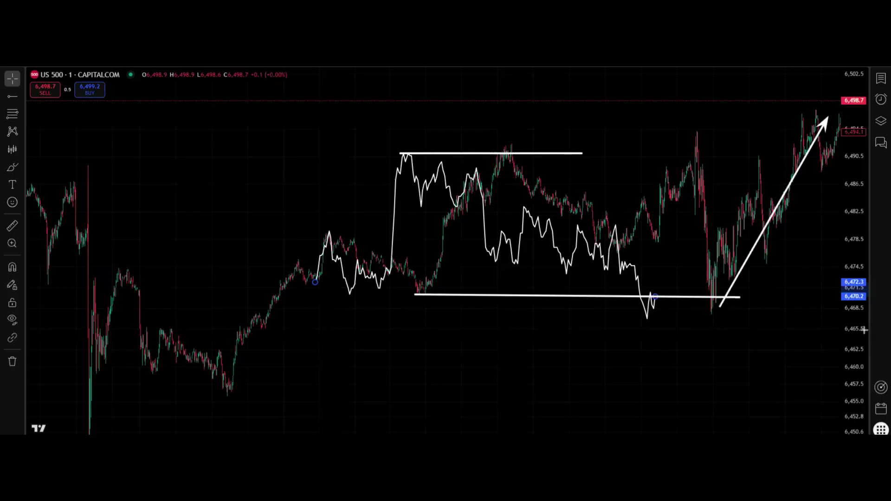
Step: Clear the white annotations and remove the bars pattern from the US 500 chart
key(Escape)
right_click(620, 146)
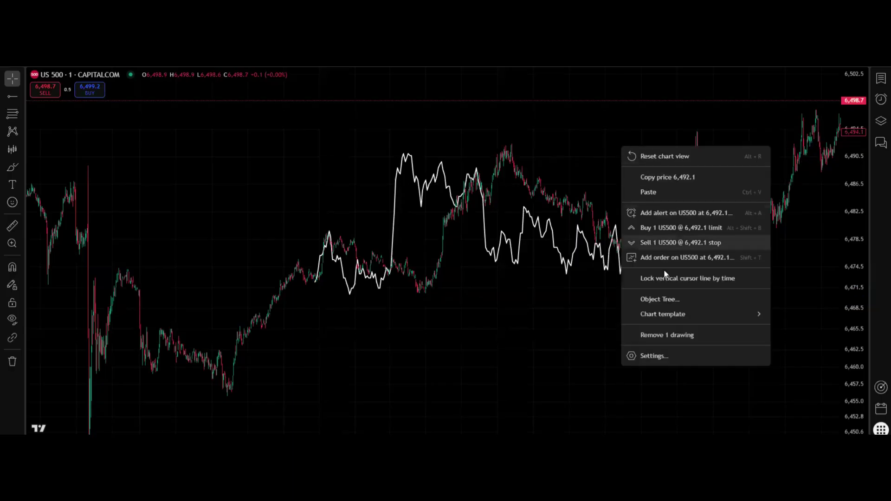
click(646, 334)
Step: Create a bars pattern of the rise from about 6,471.8 to the peak near 6,491.5 and move it below the price
scroll(642, 318, down, 3)
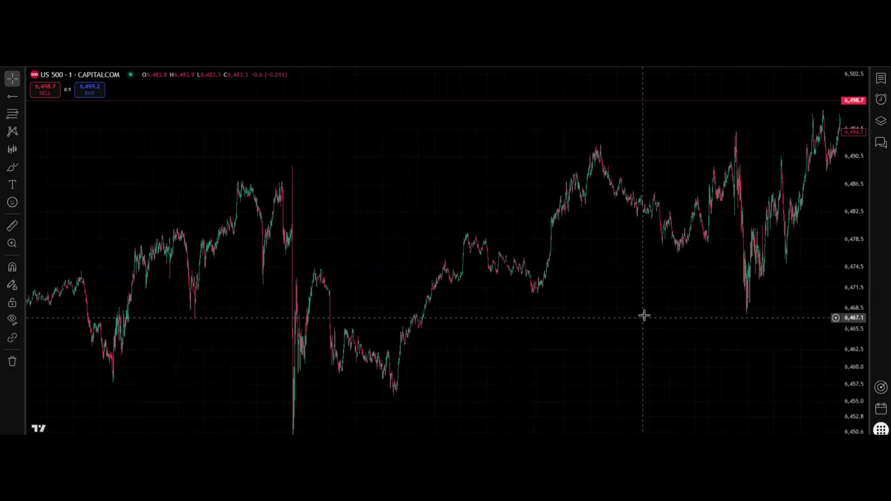
drag(602, 311, 441, 313)
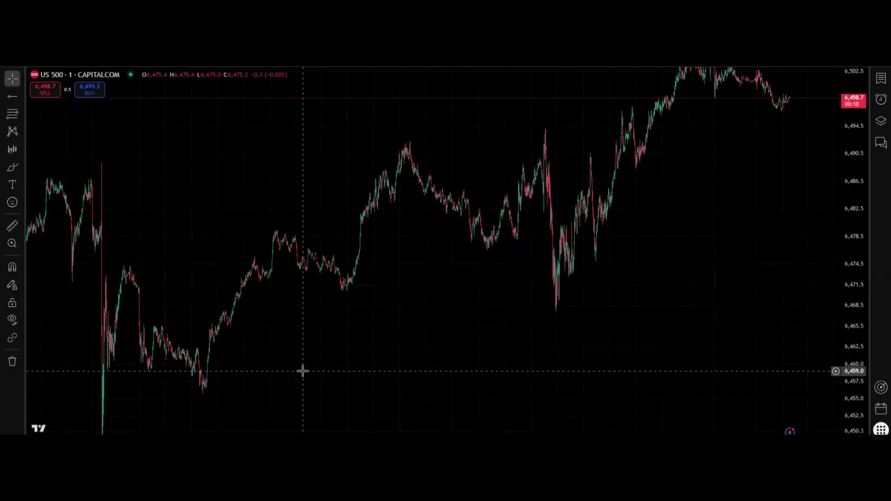
click(331, 445)
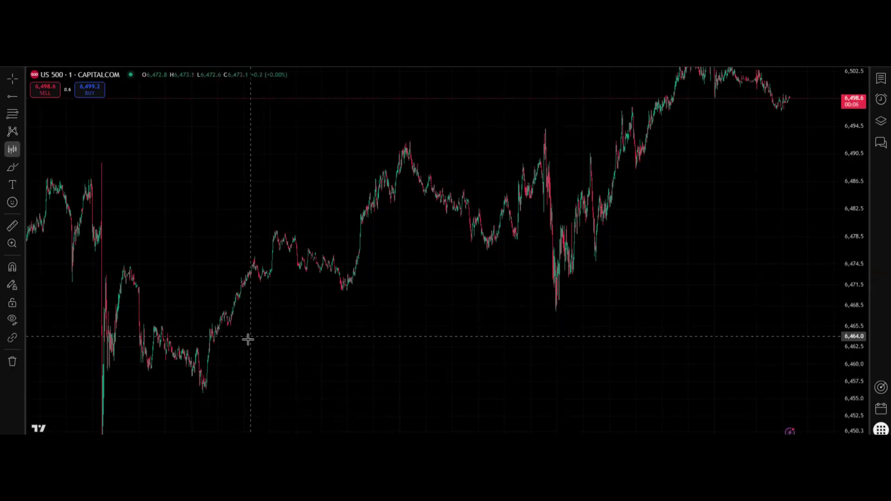
click(234, 282)
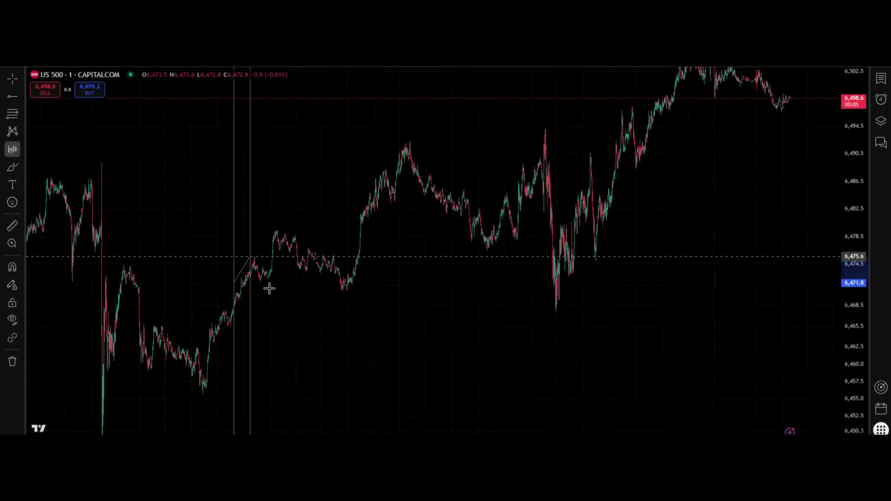
click(412, 146)
drag(386, 157, 377, 209)
Step: Stretch the bars pattern over the longer price move, setting its end at 6,518.5 and its start at 6,460.4
scroll(656, 180, down, 2)
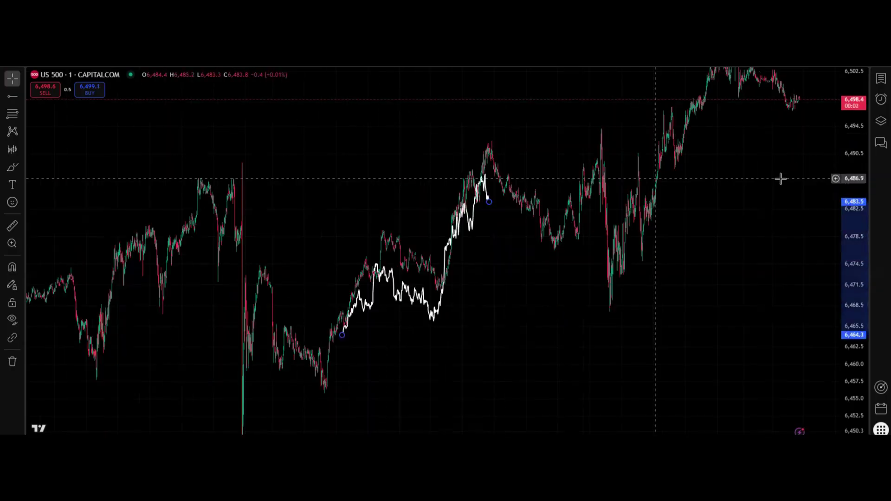
scroll(733, 187, down, 3)
drag(847, 172, 779, 315)
drag(775, 317, 676, 342)
drag(485, 251, 731, 111)
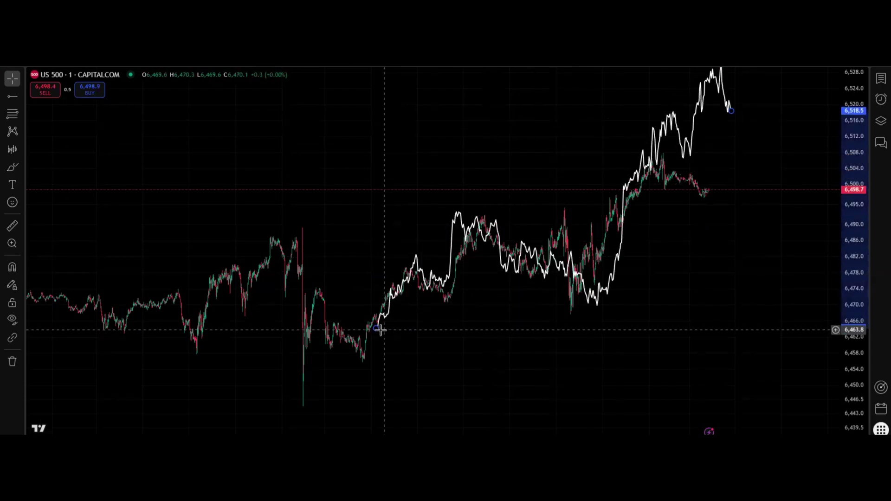
drag(378, 328, 370, 344)
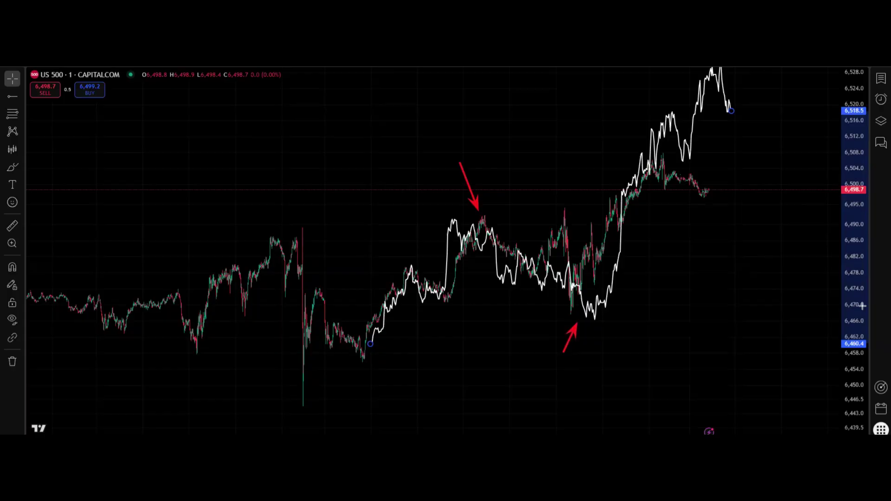
Step: Place a horizontal line at the pattern's final high of 6,530.9 and draw red arrows along the rise, pullback and projected drop
drag(588, 341, 541, 380)
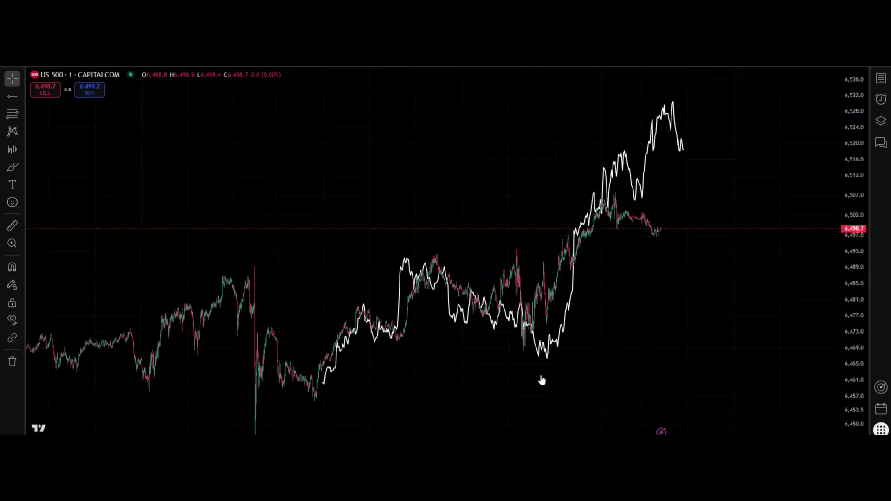
key(alt+h)
click(622, 100)
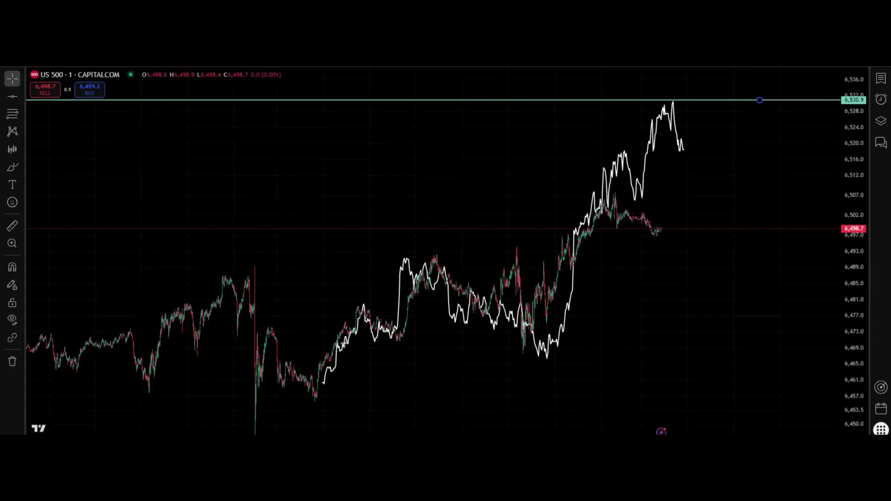
mouse_move(342, 347)
mouse_down()
mouse_move(436, 254)
mouse_move(485, 325)
mouse_up()
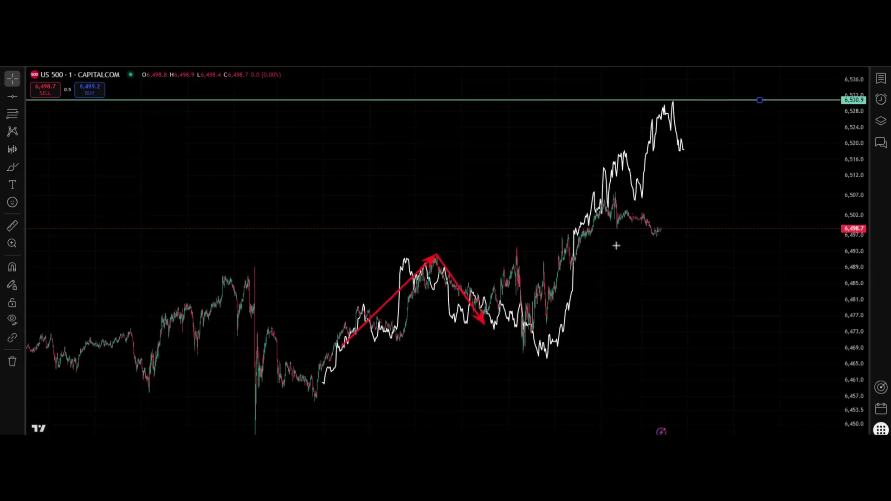
drag(671, 98, 724, 293)
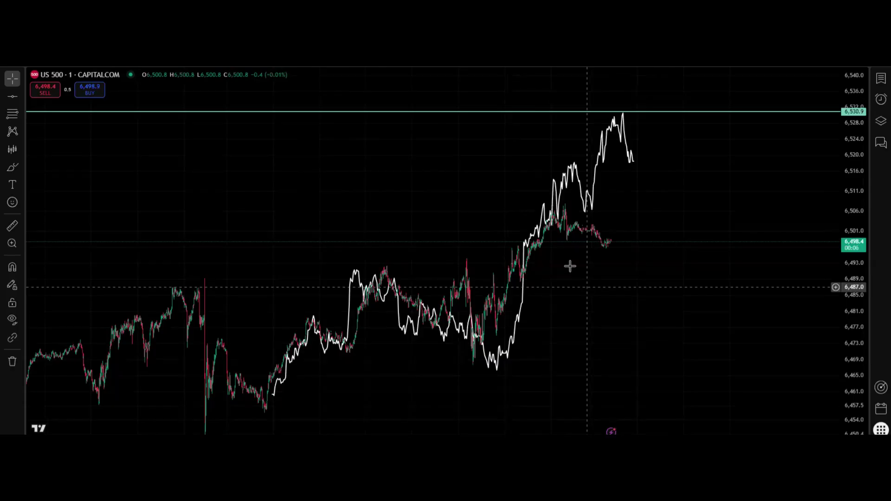
Step: Remove the bars pattern and the horizontal line from the chart
right_click(400, 165)
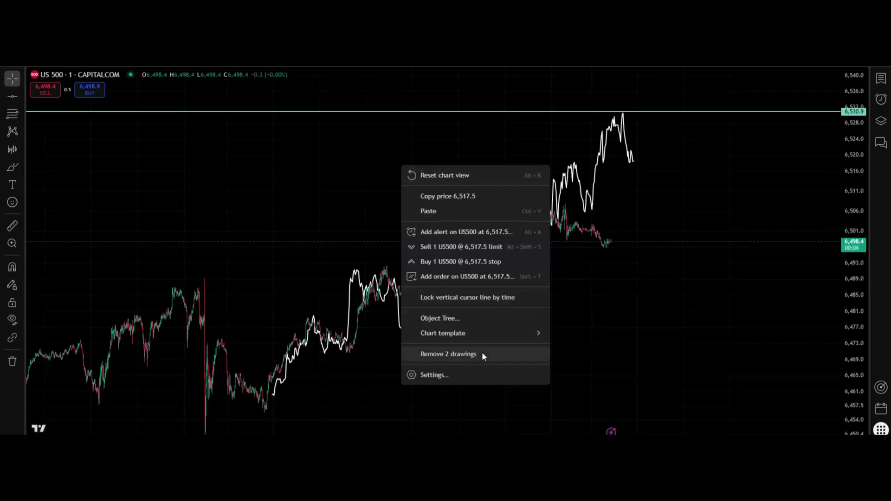
click(464, 354)
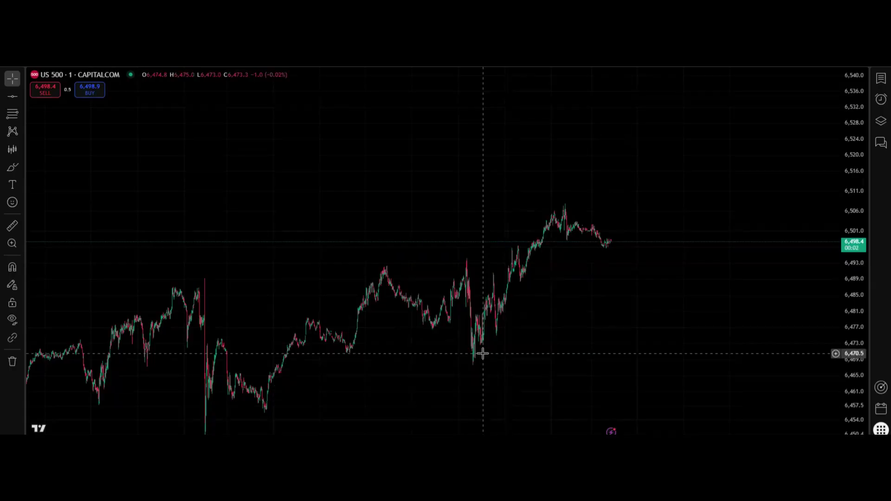
drag(501, 371, 506, 322)
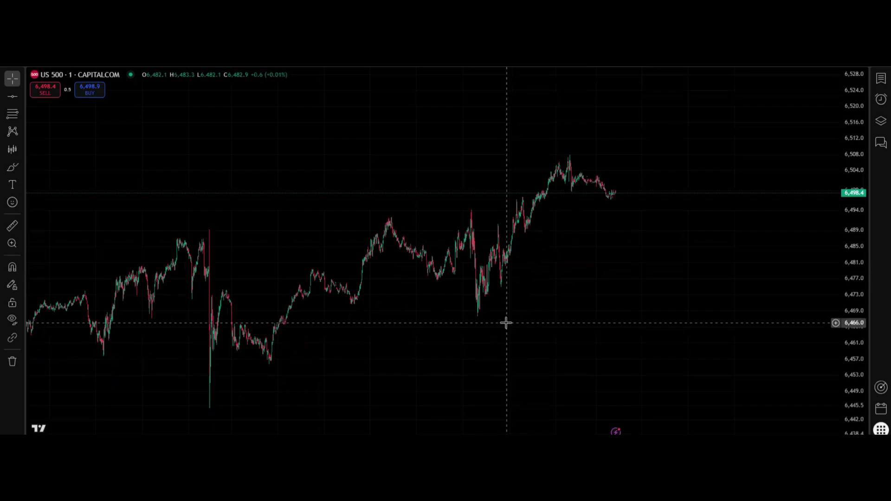